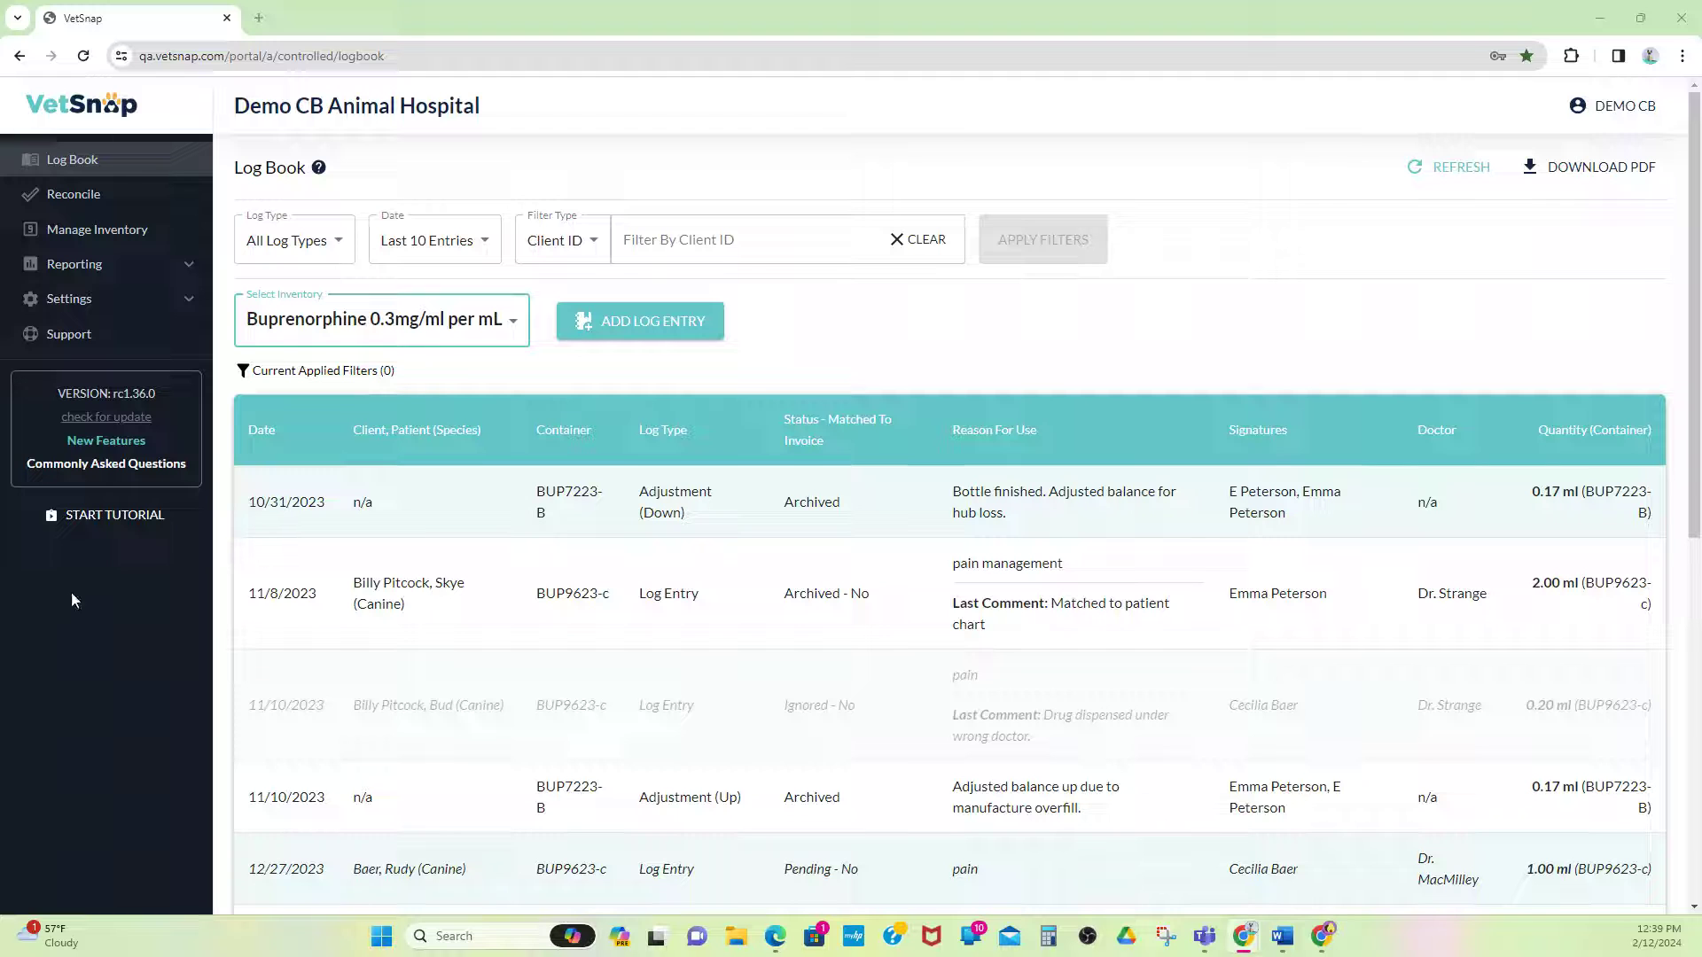
{"action": "left_click", "coordinate": [190, 302]}
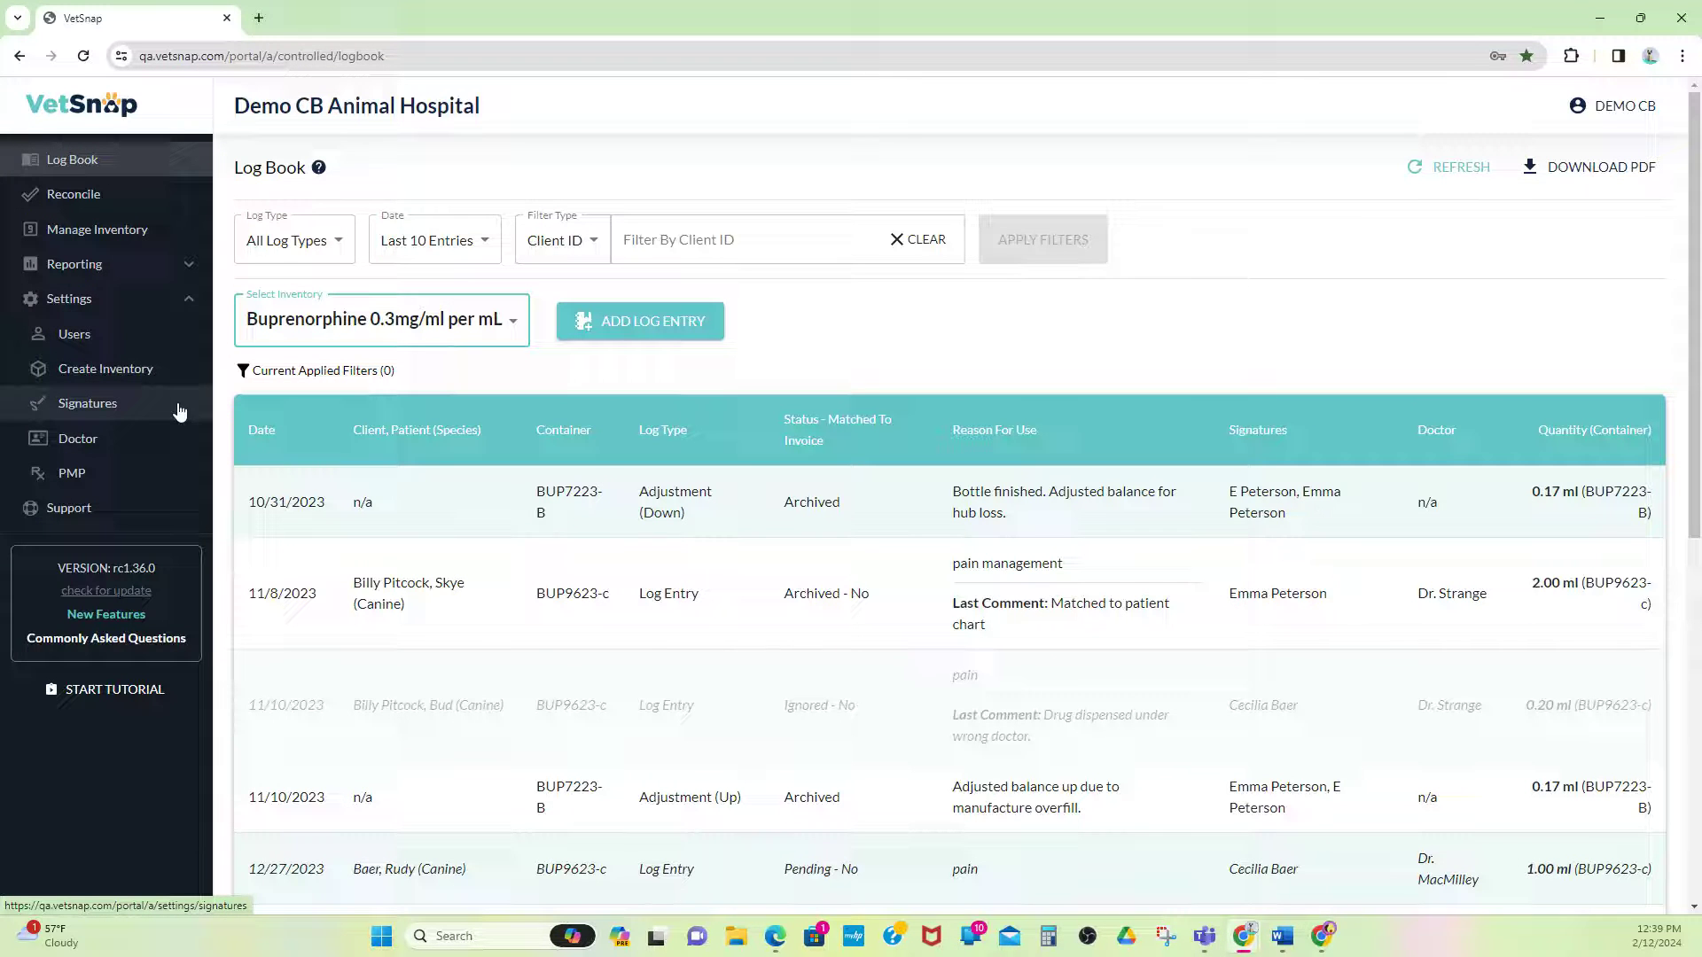
{"action": "left_click", "coordinate": [190, 300]}
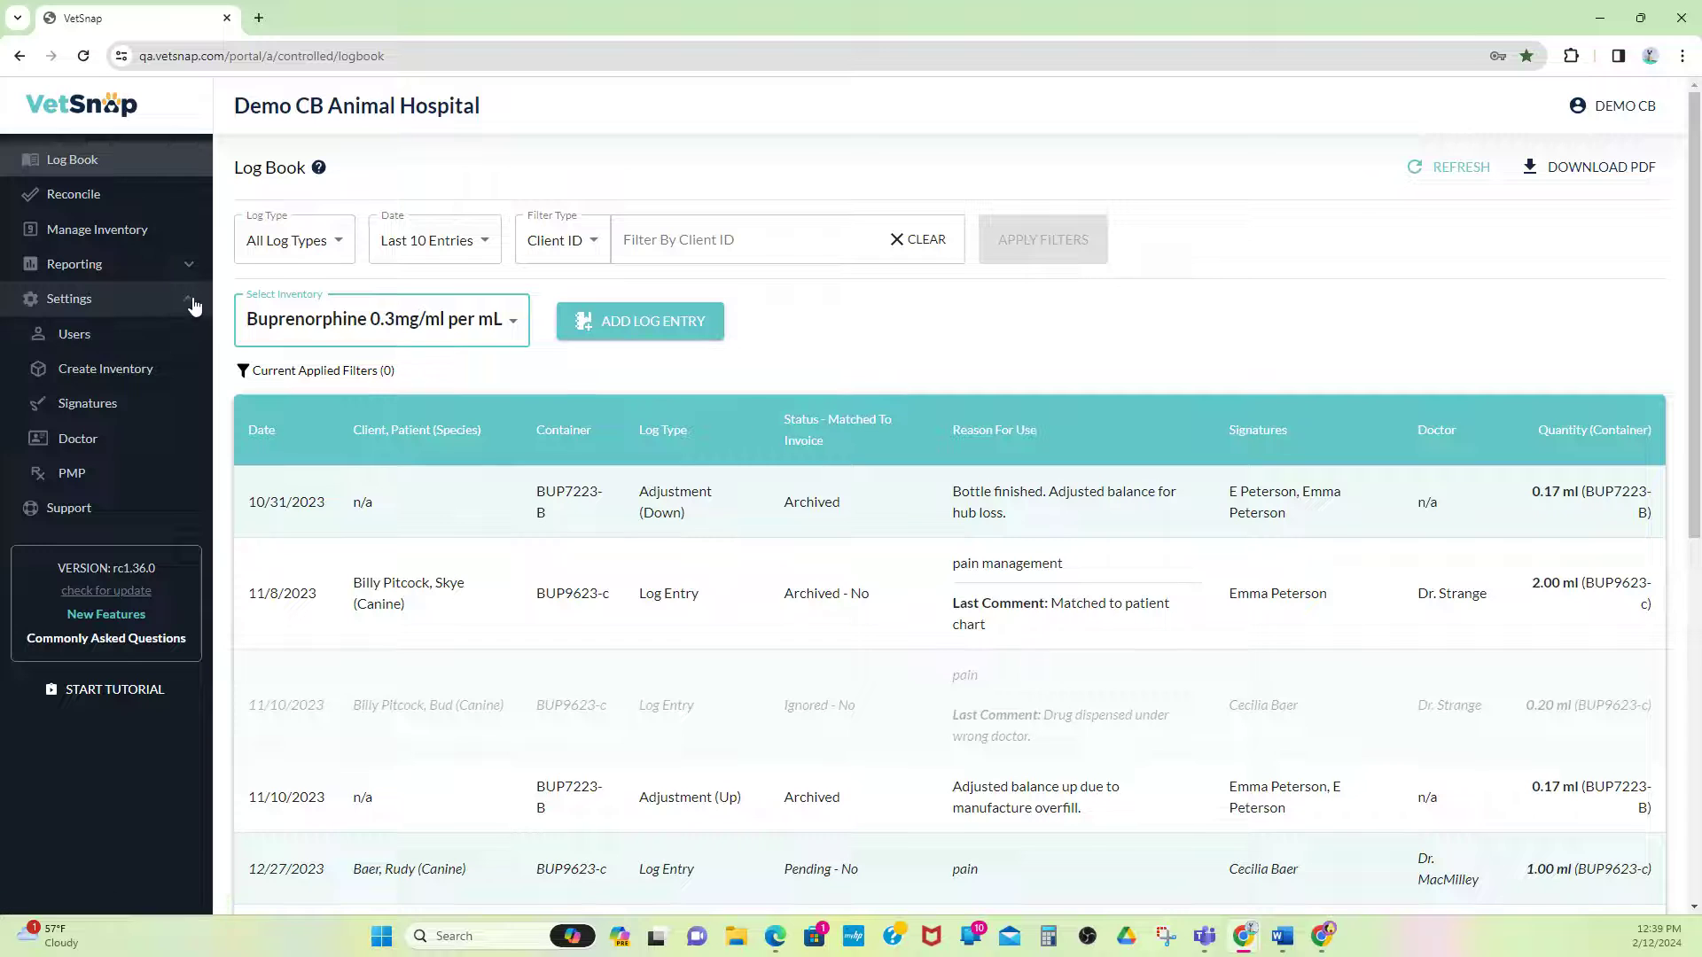
Switch the log book inventory to Butorphanol 10mg/mL and open a new log entry for it
{"action": "left_click", "coordinate": [512, 320]}
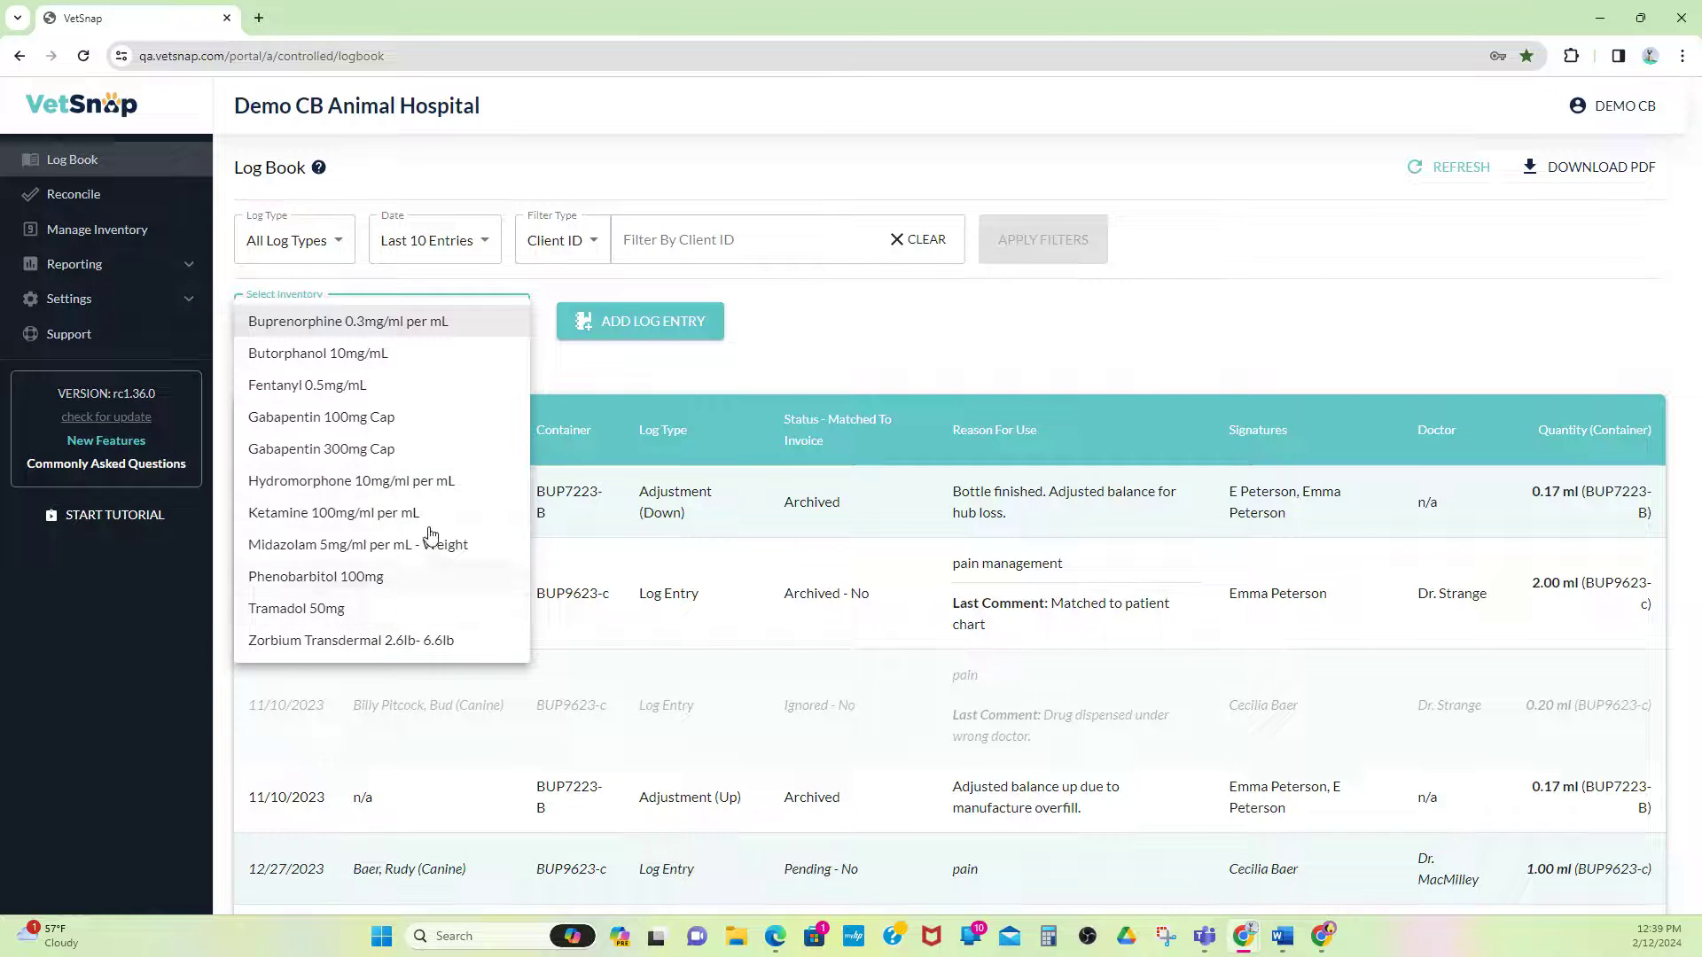
{"action": "left_click", "coordinate": [427, 354]}
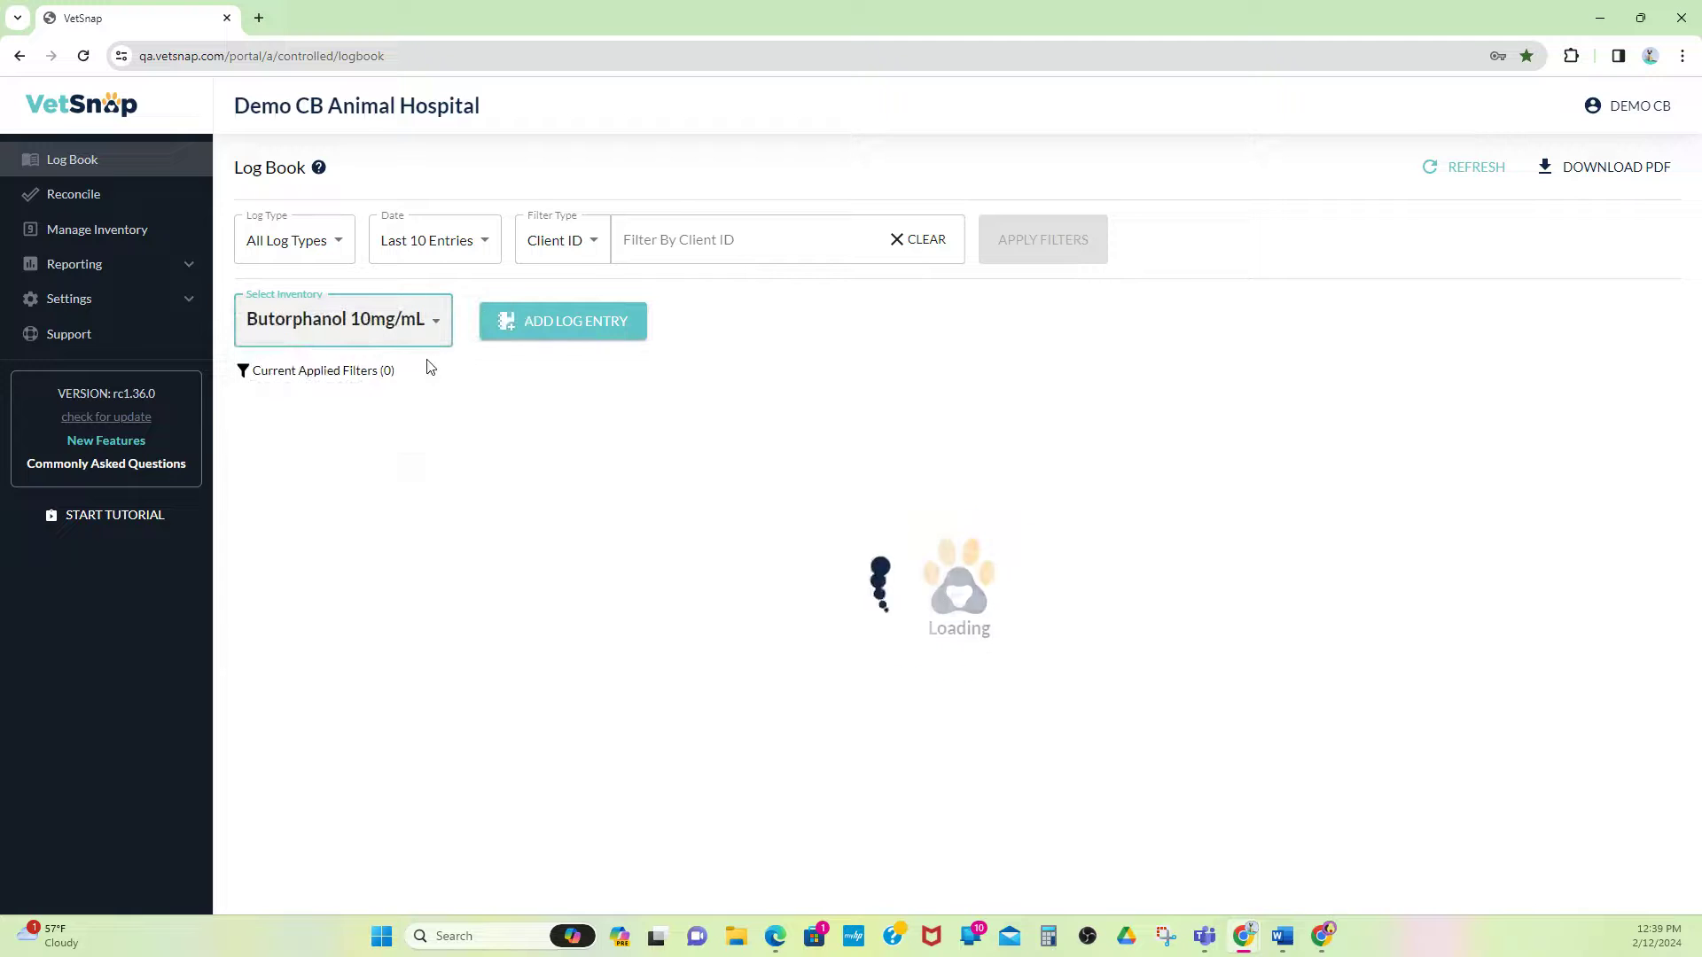
{"action": "left_click", "coordinate": [592, 320]}
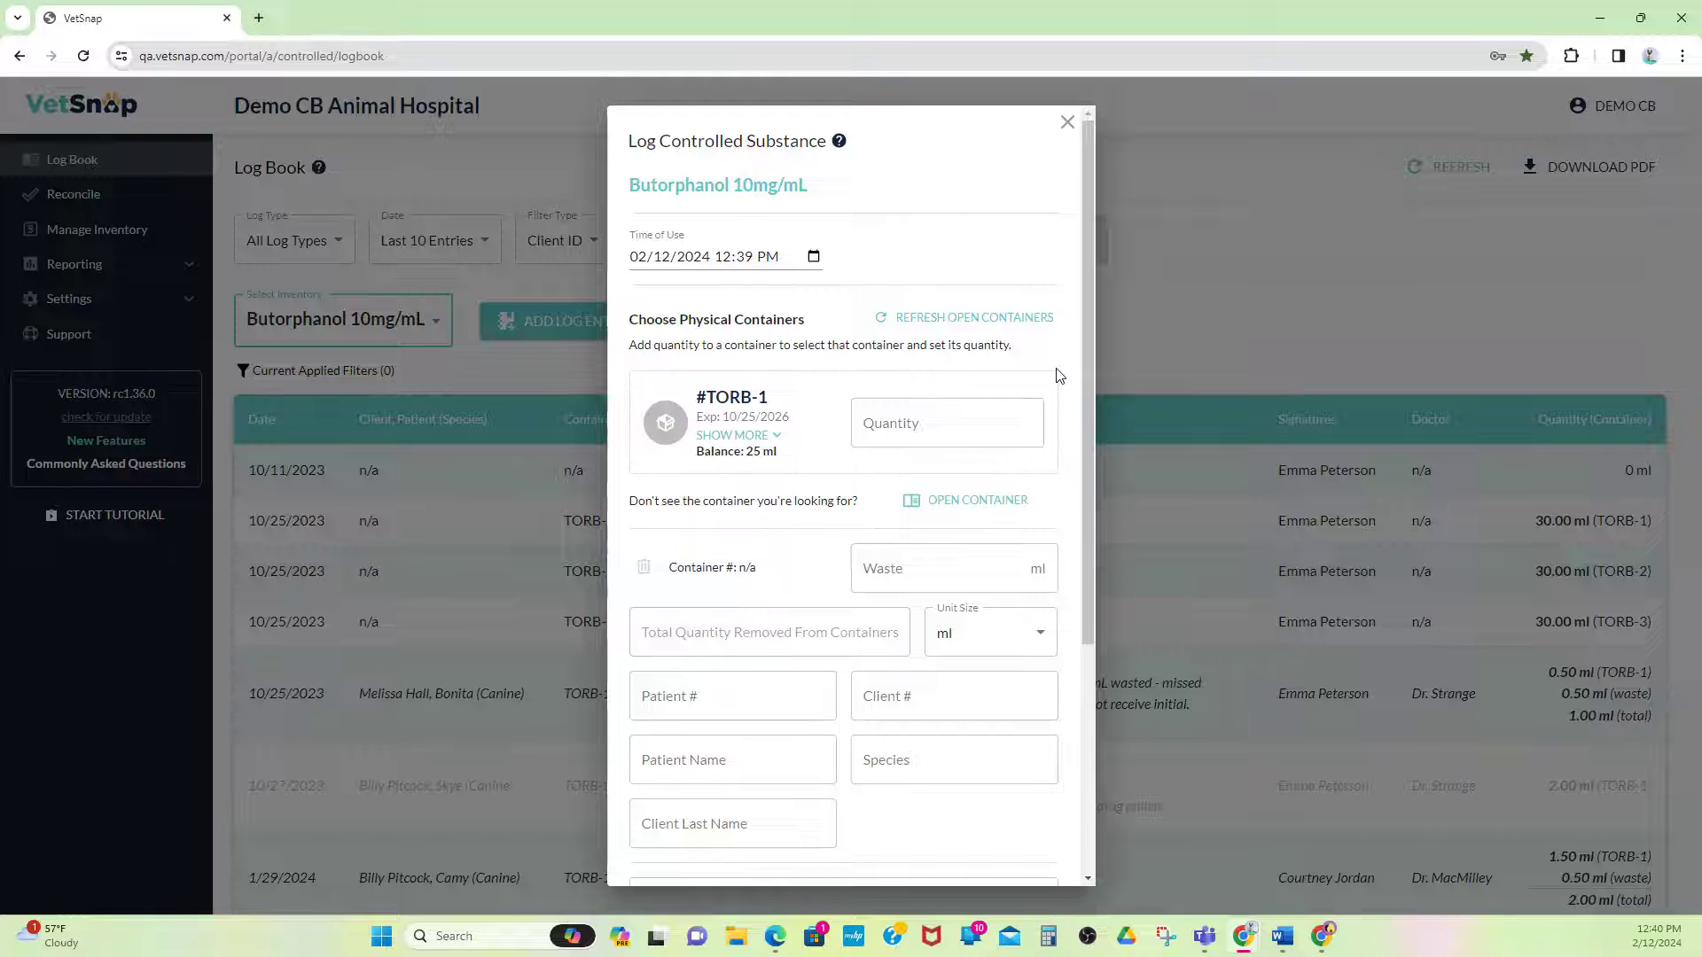
Enter a quantity of 1.5 ml for container TORB-1 in the new log entry
{"action": "left_click", "coordinate": [927, 422]}
{"action": "type", "text": "1"}
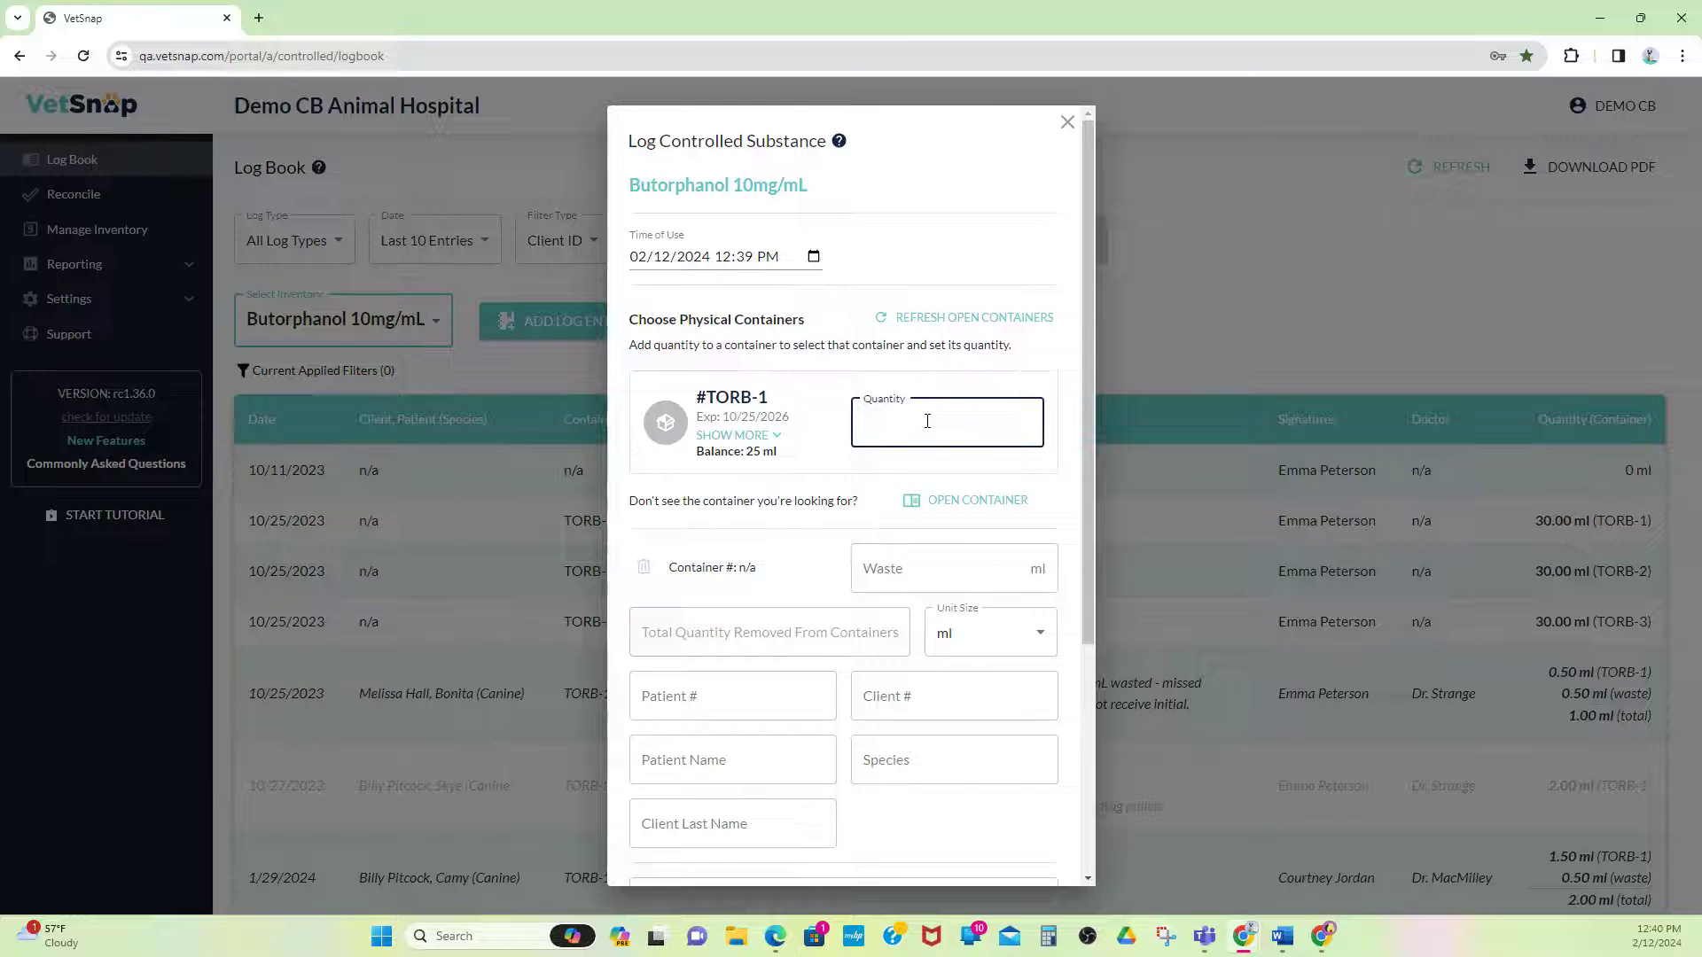
{"action": "type", "text": ".5"}
{"action": "left_click", "coordinate": [1069, 442]}
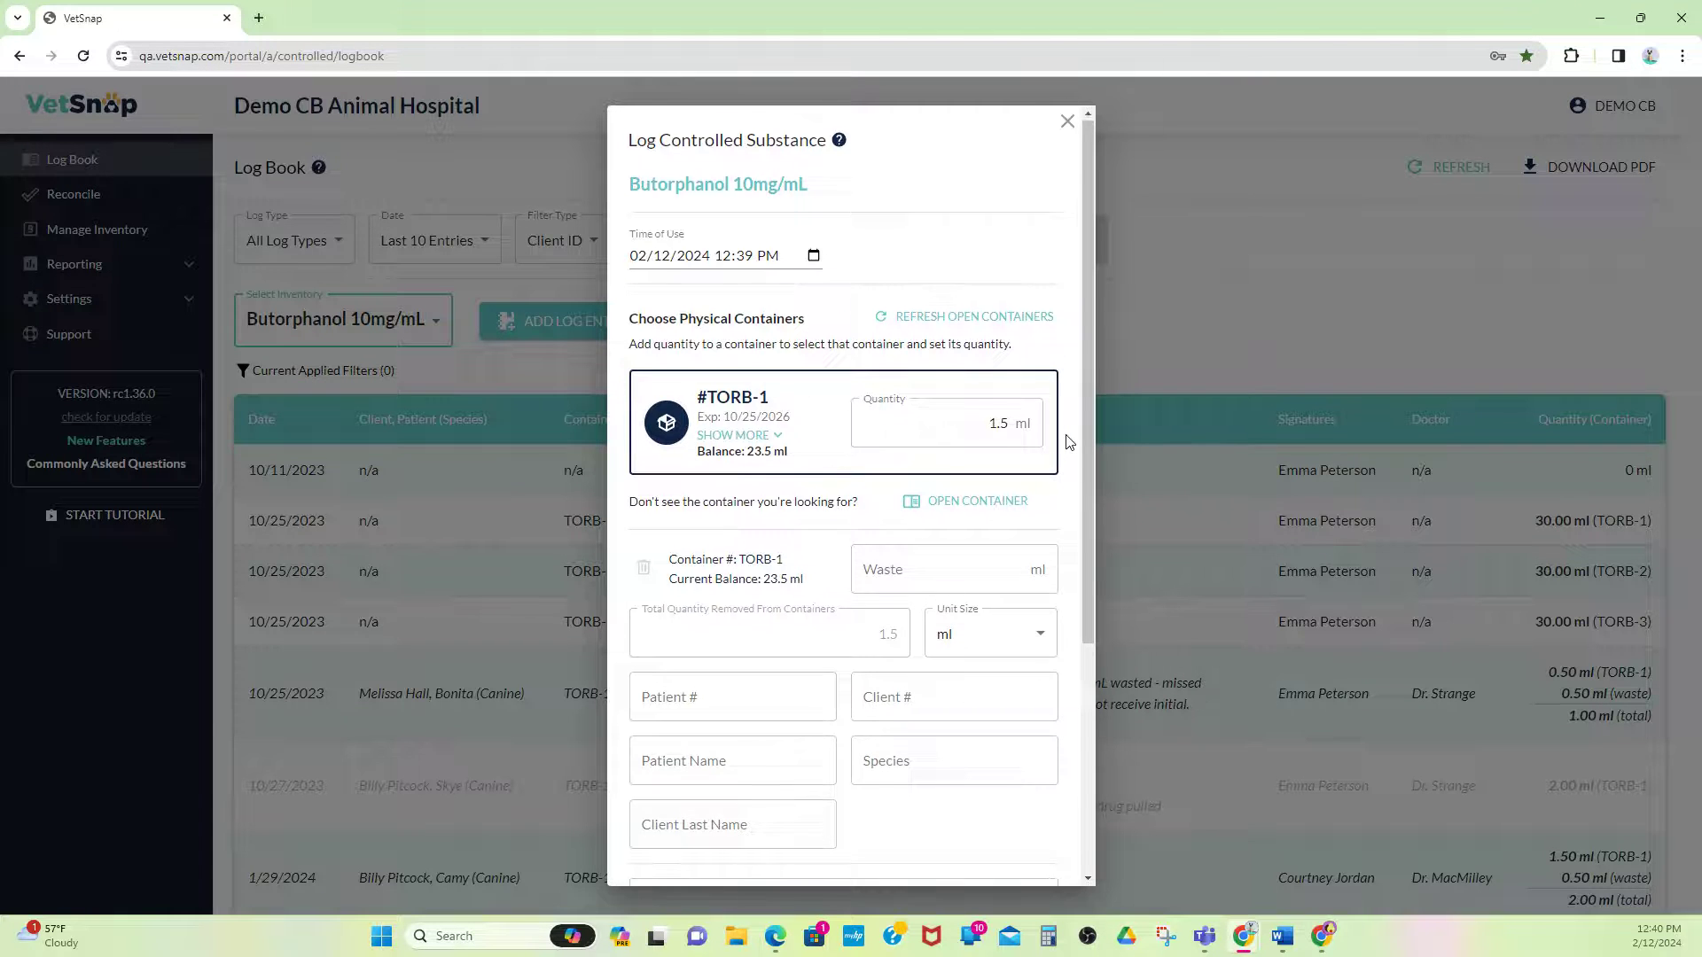
Enter the patient number, accept the matching patient and client record, and choose a doctor for the log entry
{"action": "scroll", "coordinate": [1069, 442], "scroll_direction": "down", "scroll_amount": 4}
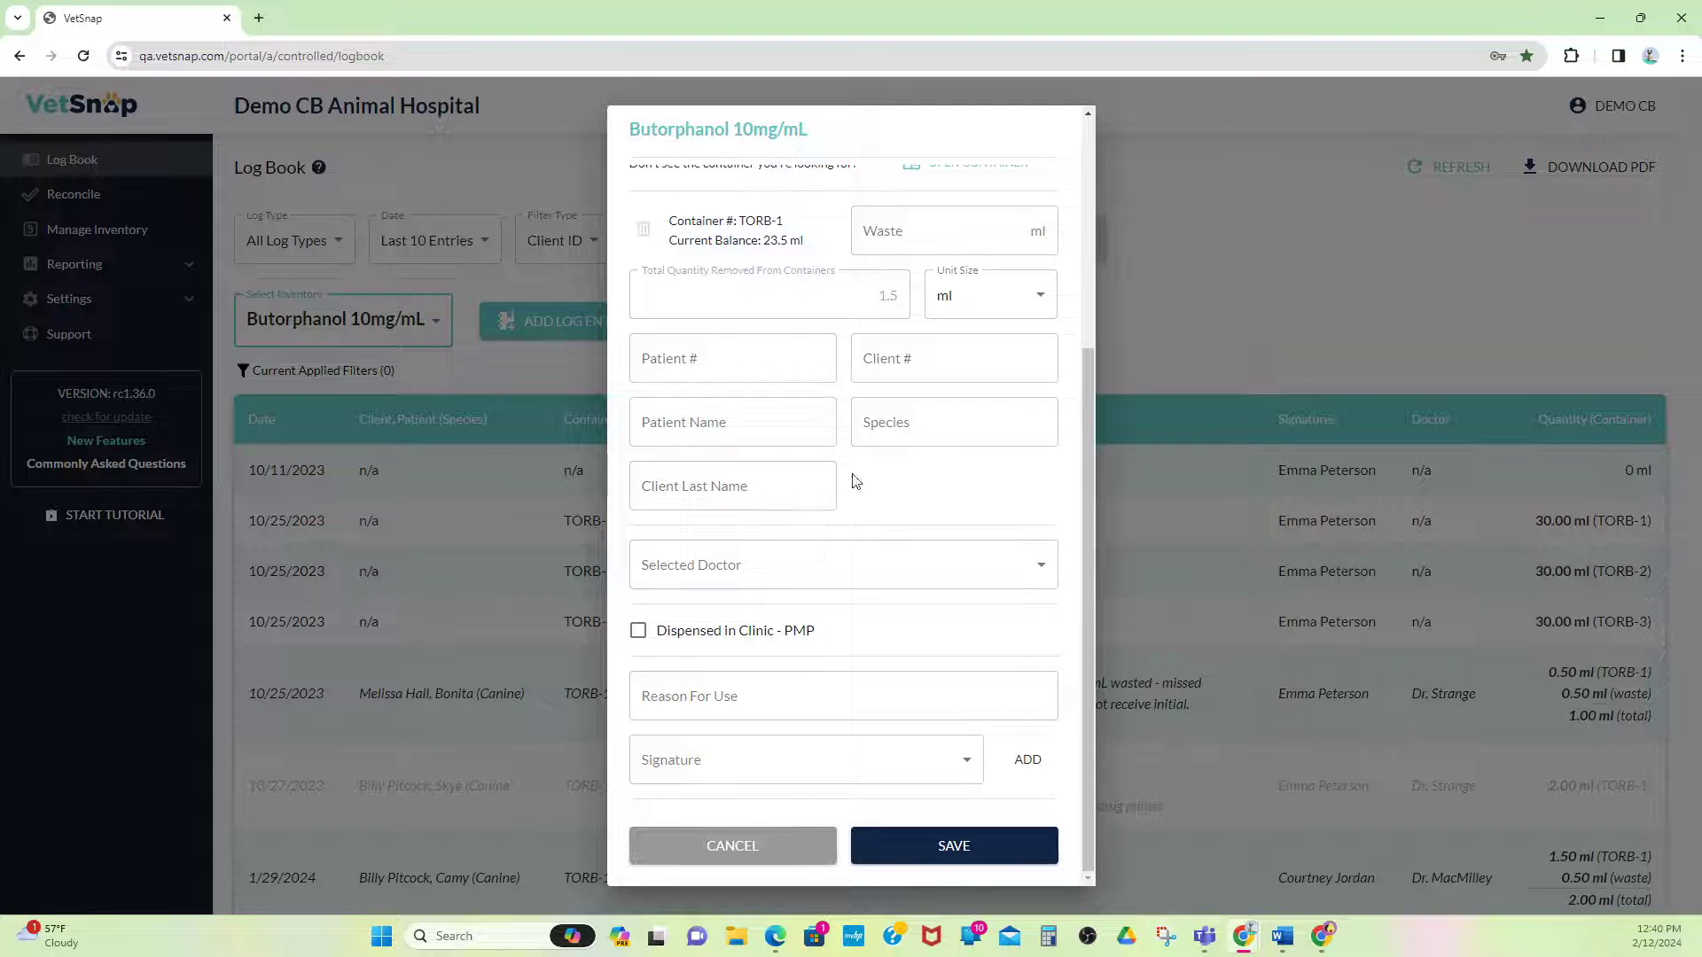
{"action": "left_click", "coordinate": [756, 344]}
{"action": "type", "text": "21559"}
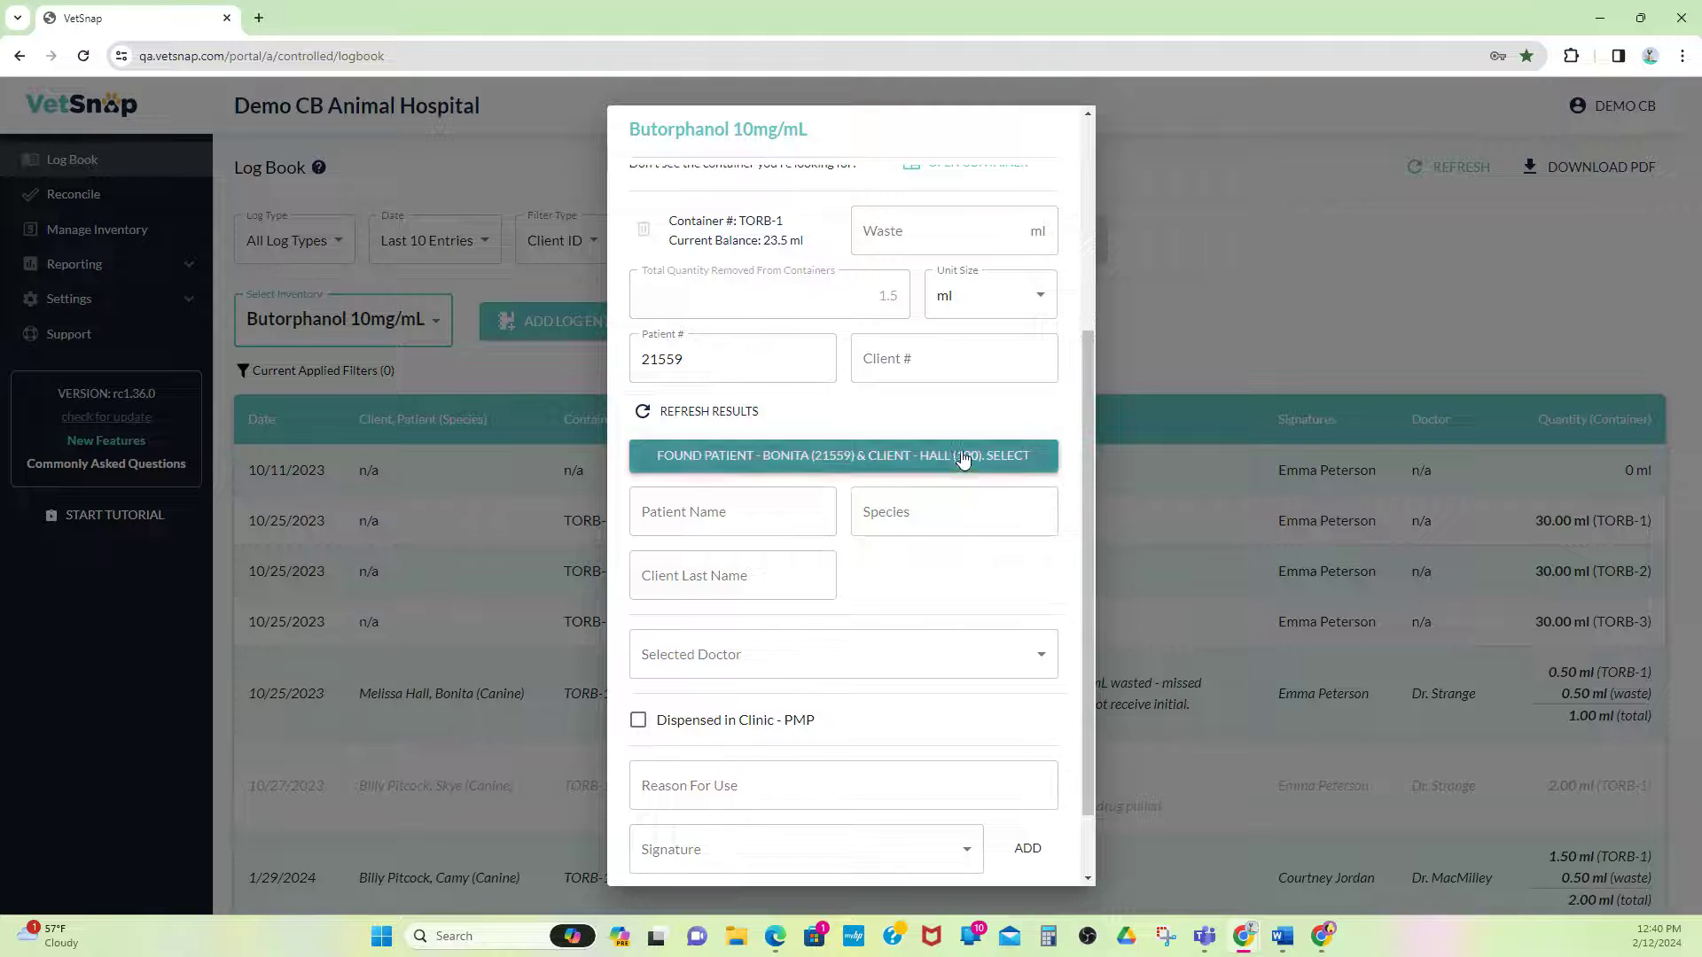
{"action": "left_click", "coordinate": [962, 454]}
{"action": "left_click", "coordinate": [843, 565]}
{"action": "left_click", "coordinate": [780, 596]}
Enter the reason for use as PREMED FOR SPAY and choose a staff member as the signature
{"action": "left_click", "coordinate": [734, 694]}
{"action": "type", "text": "PREM"}
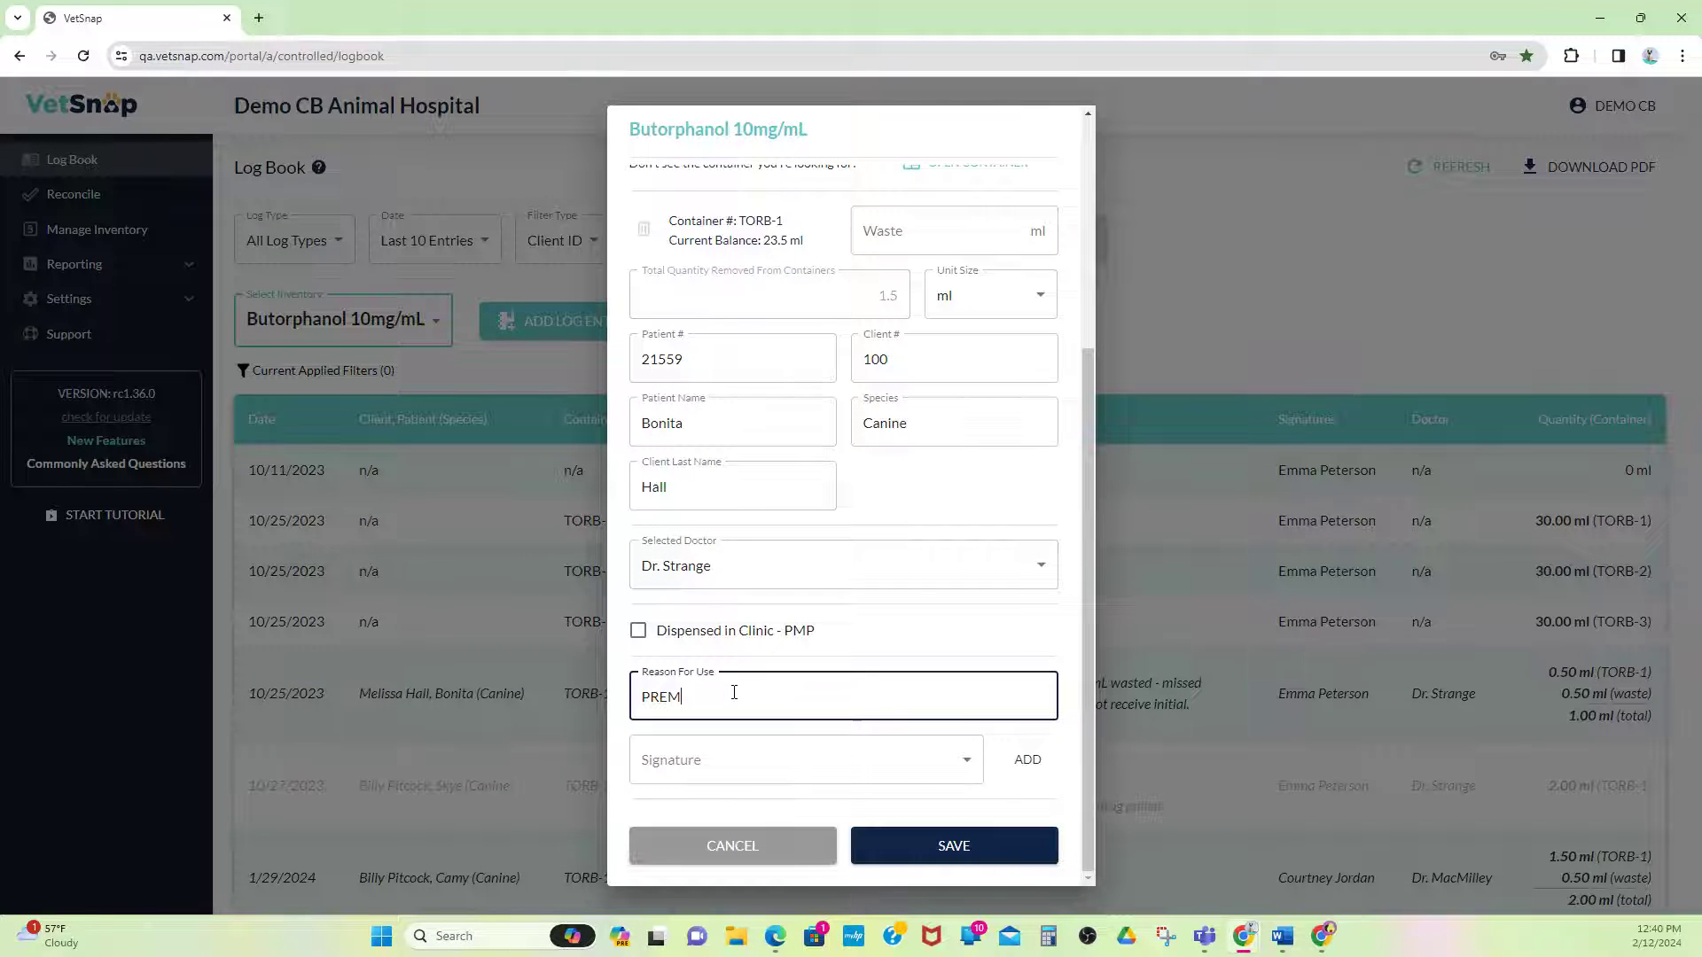
{"action": "type", "text": "ED FOR SPAY"}
{"action": "left_click", "coordinate": [799, 760]}
{"action": "left_click", "coordinate": [773, 887]}
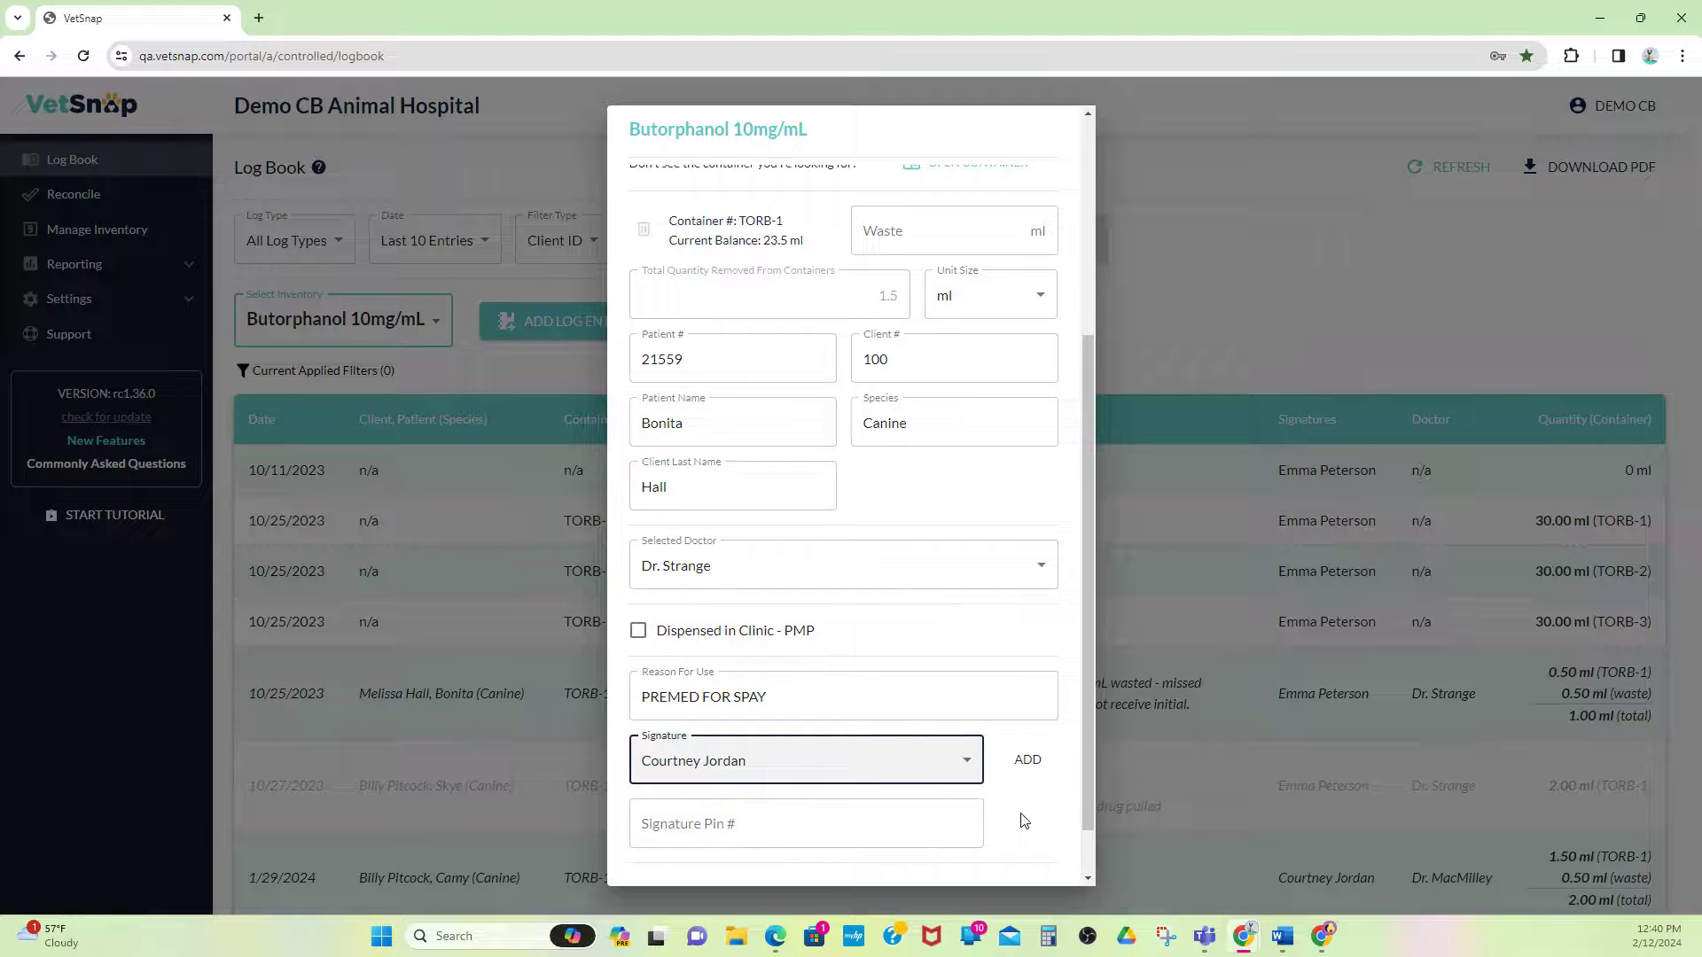
Review the filled-in Butorphanol log entry and close it without saving
{"action": "scroll", "coordinate": [1028, 817], "scroll_direction": "down", "scroll_amount": 1}
{"action": "scroll", "coordinate": [1035, 804], "scroll_direction": "down", "scroll_amount": 1}
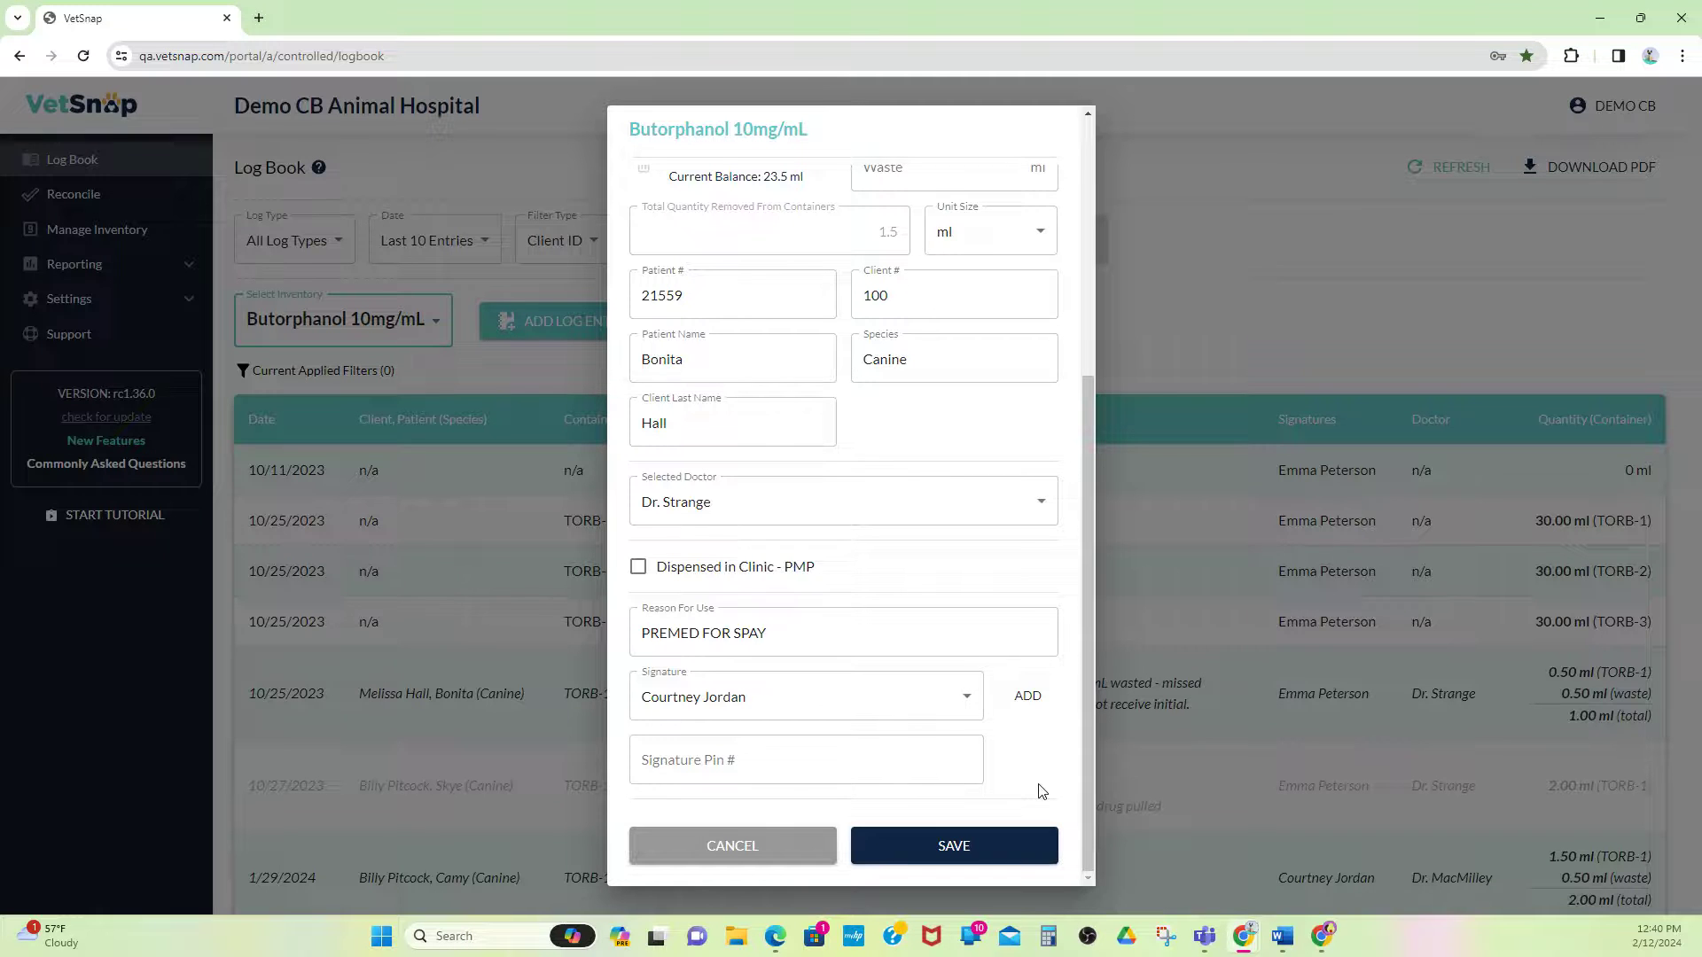
{"action": "scroll", "coordinate": [1041, 791], "scroll_direction": "up", "scroll_amount": 5}
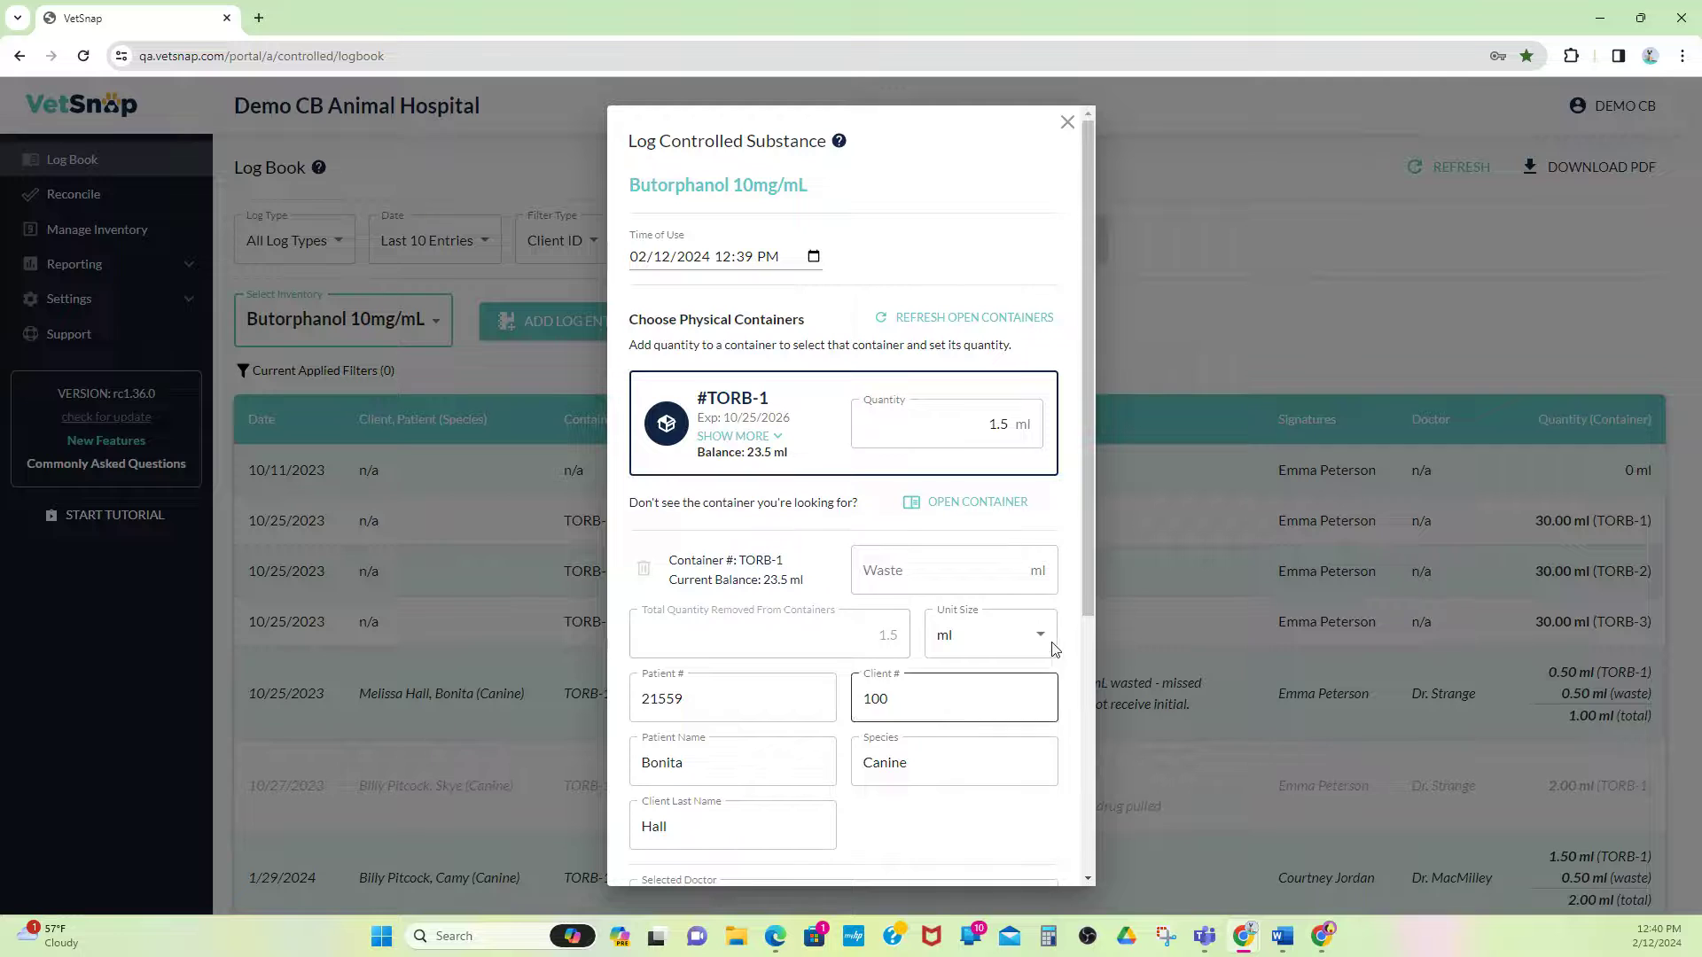
{"action": "left_click", "coordinate": [1067, 122]}
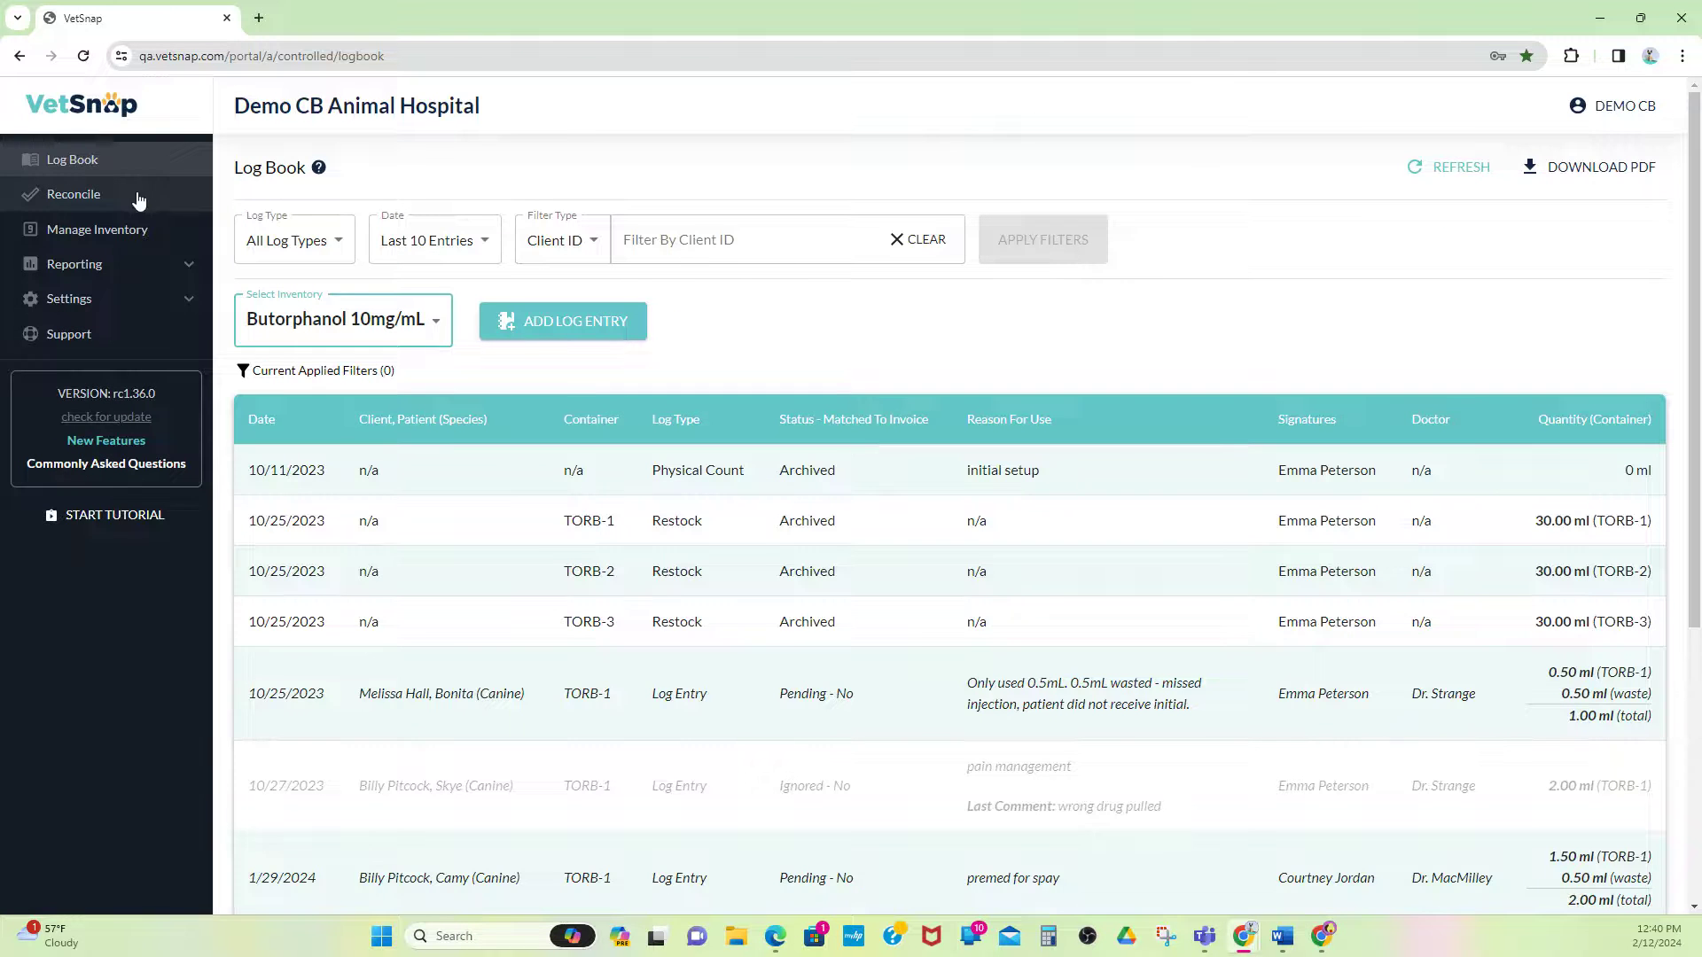
Open Reconcile and view the Fix Needed, Log Entry Without an Invoice and Invoice Without a Log Entry lists
{"action": "left_click", "coordinate": [137, 197]}
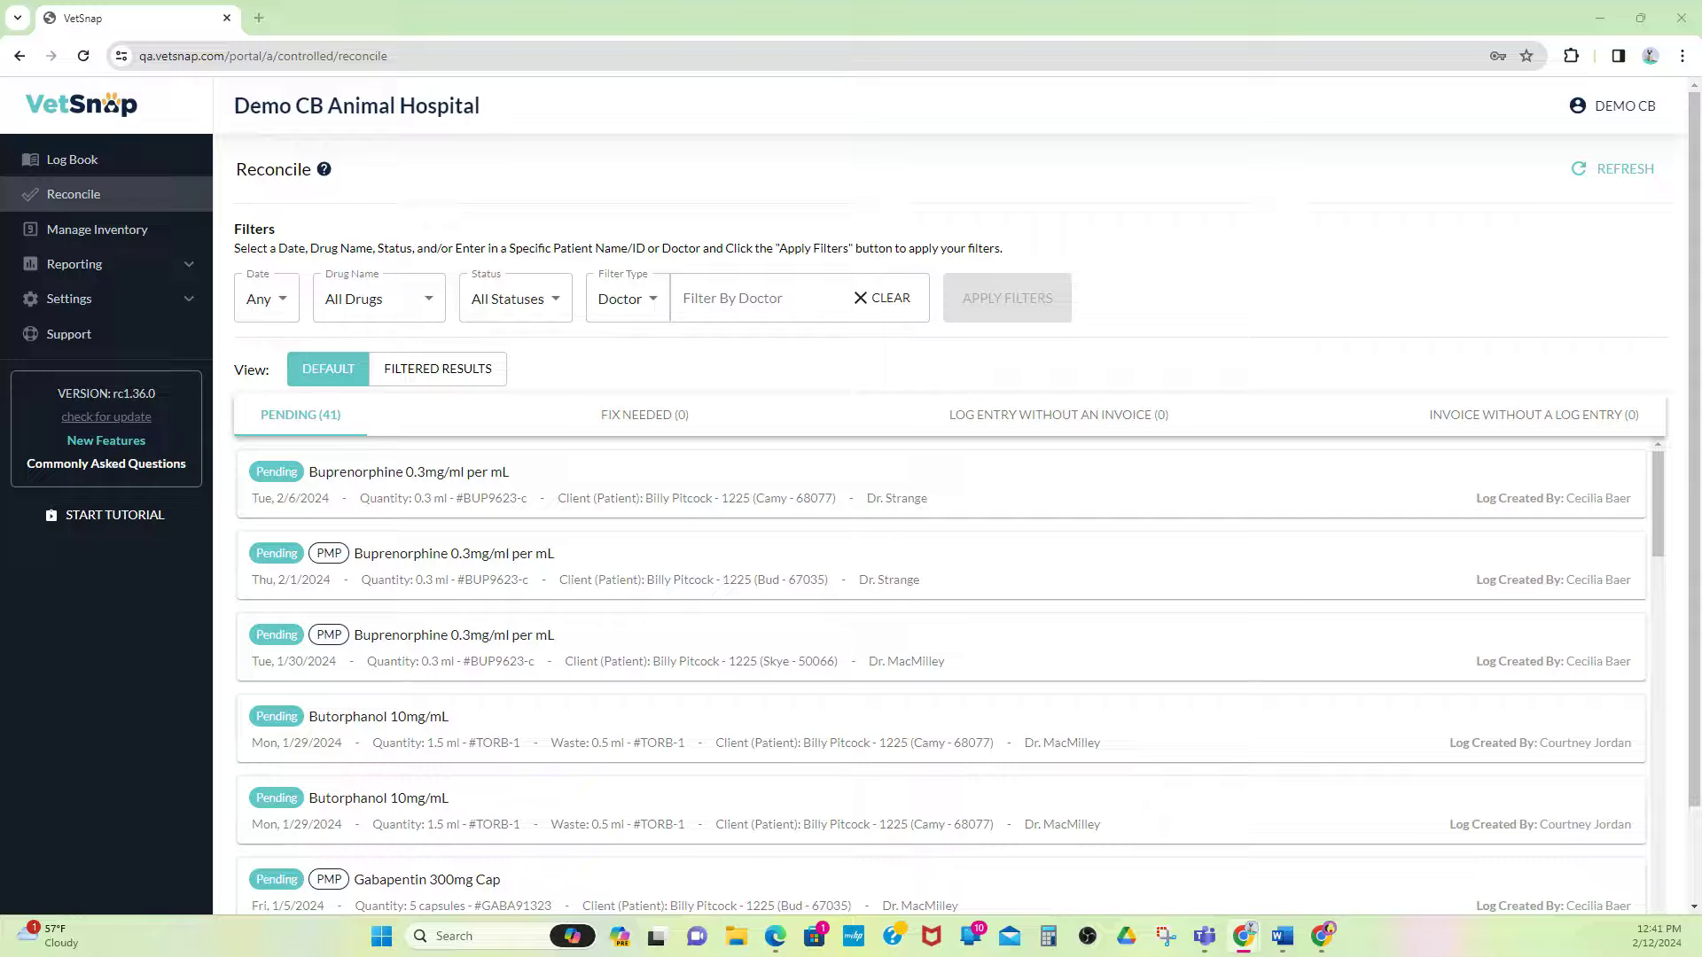
{"action": "left_click", "coordinate": [683, 414]}
{"action": "left_click", "coordinate": [1149, 424]}
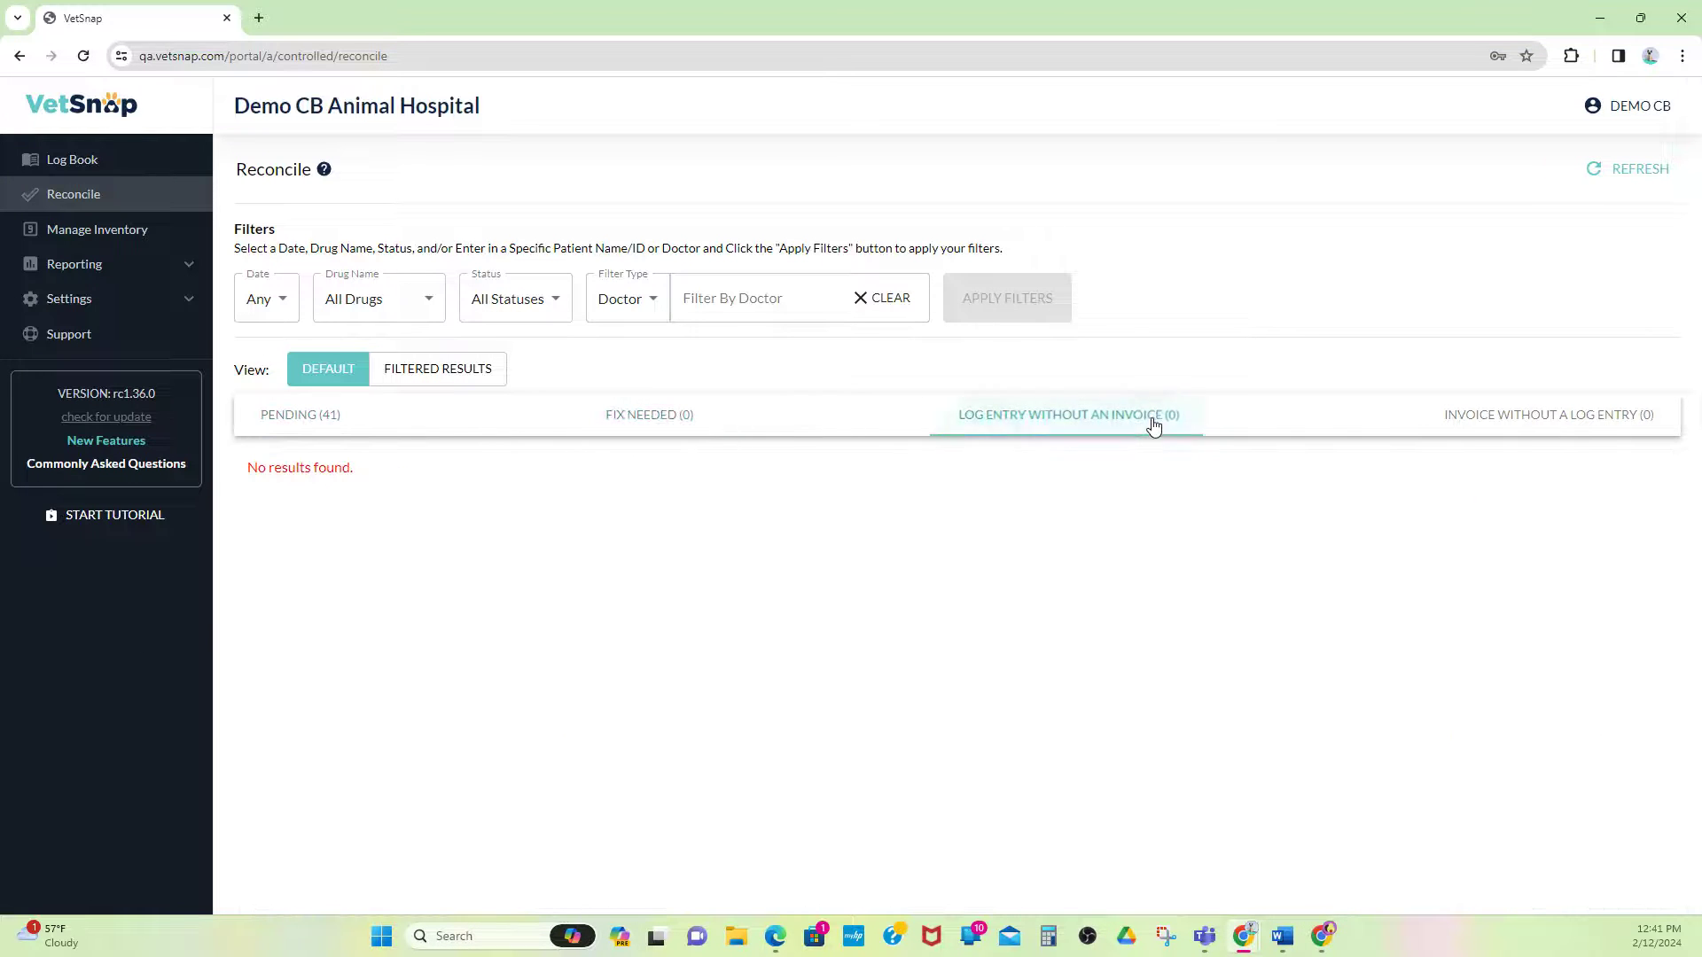
{"action": "left_click", "coordinate": [1478, 432]}
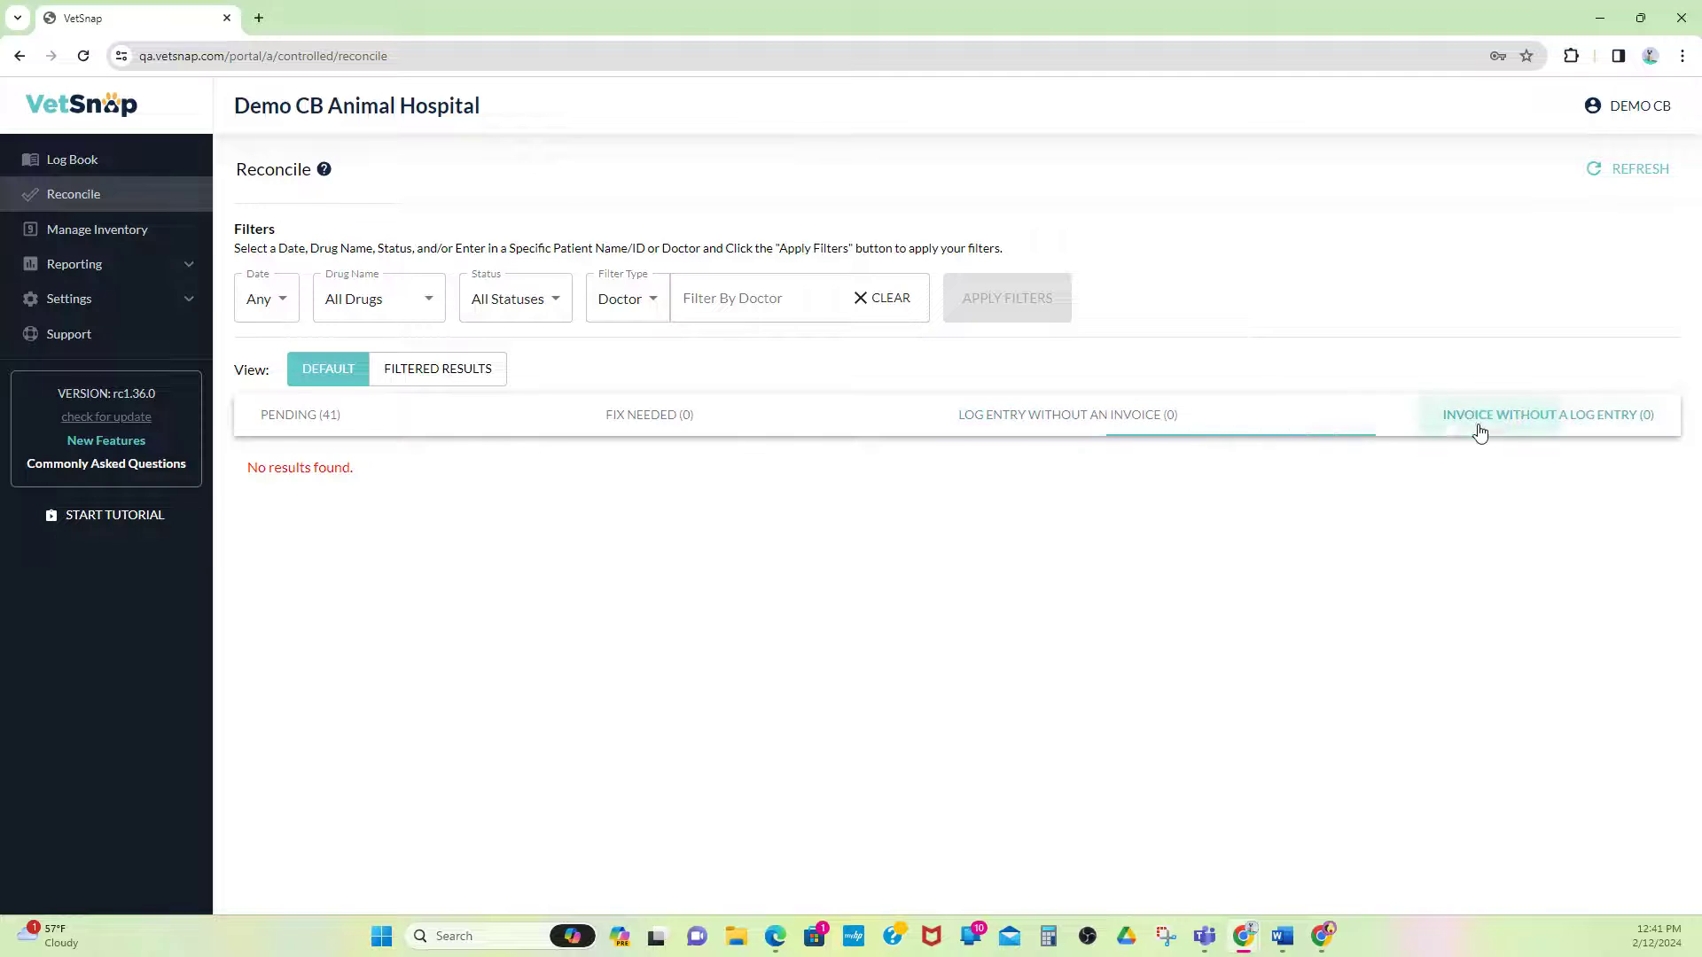
{"action": "left_click", "coordinate": [650, 430]}
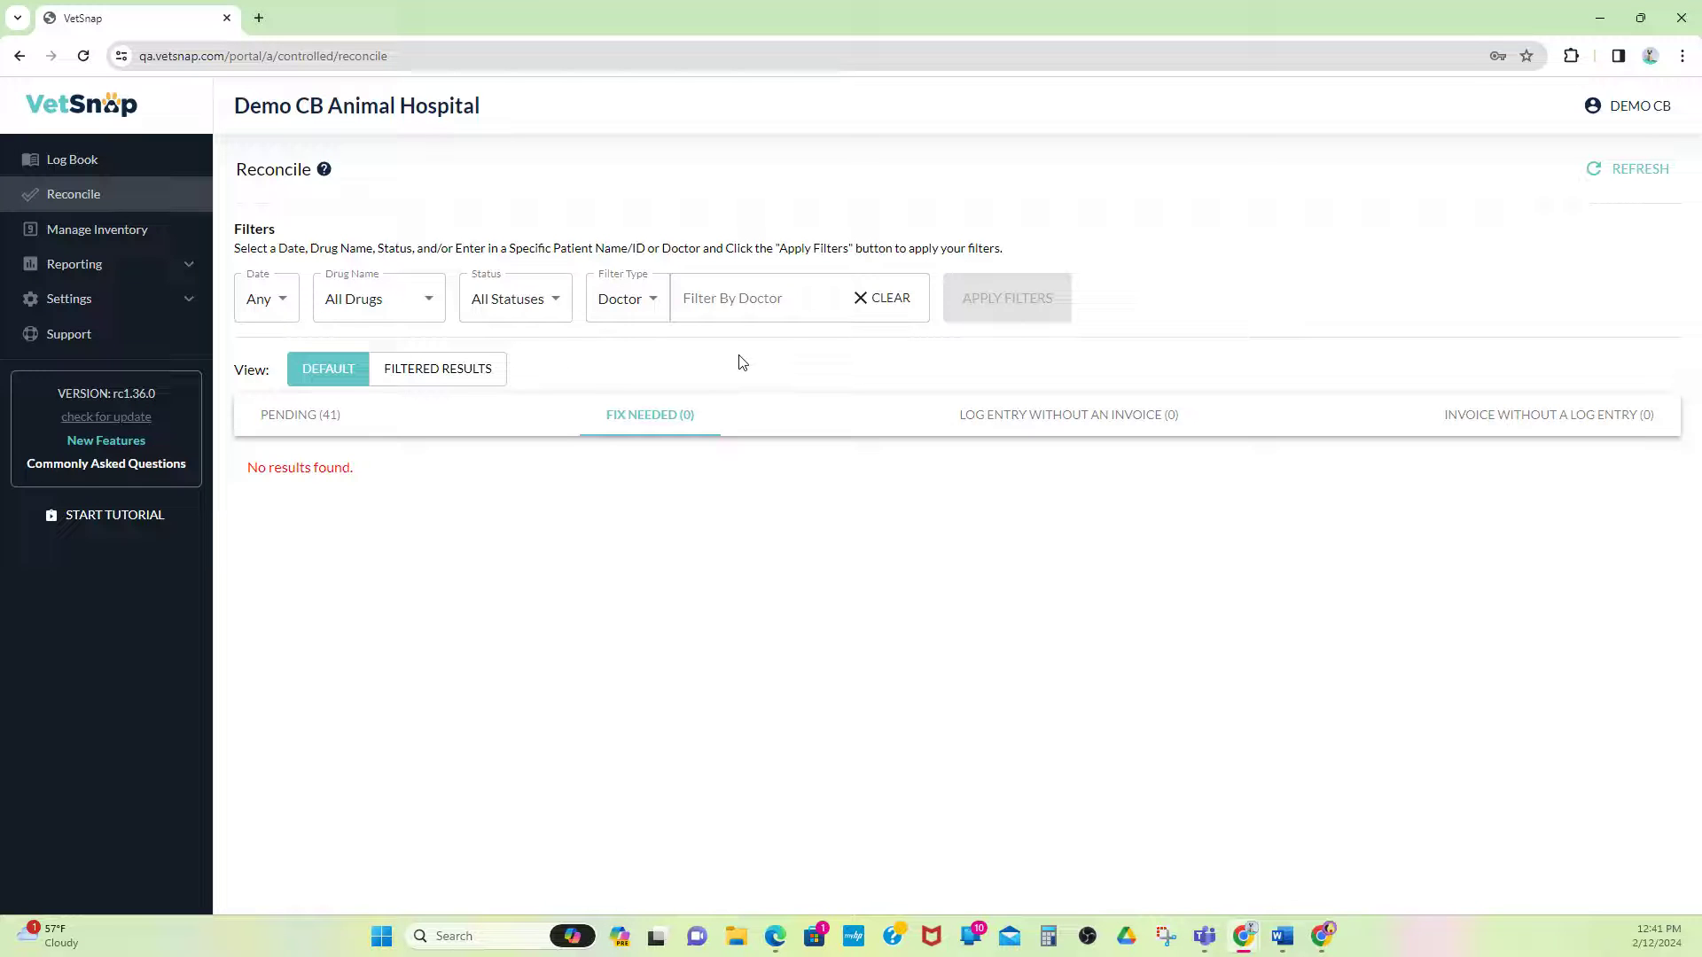
{"action": "left_click", "coordinate": [1010, 434]}
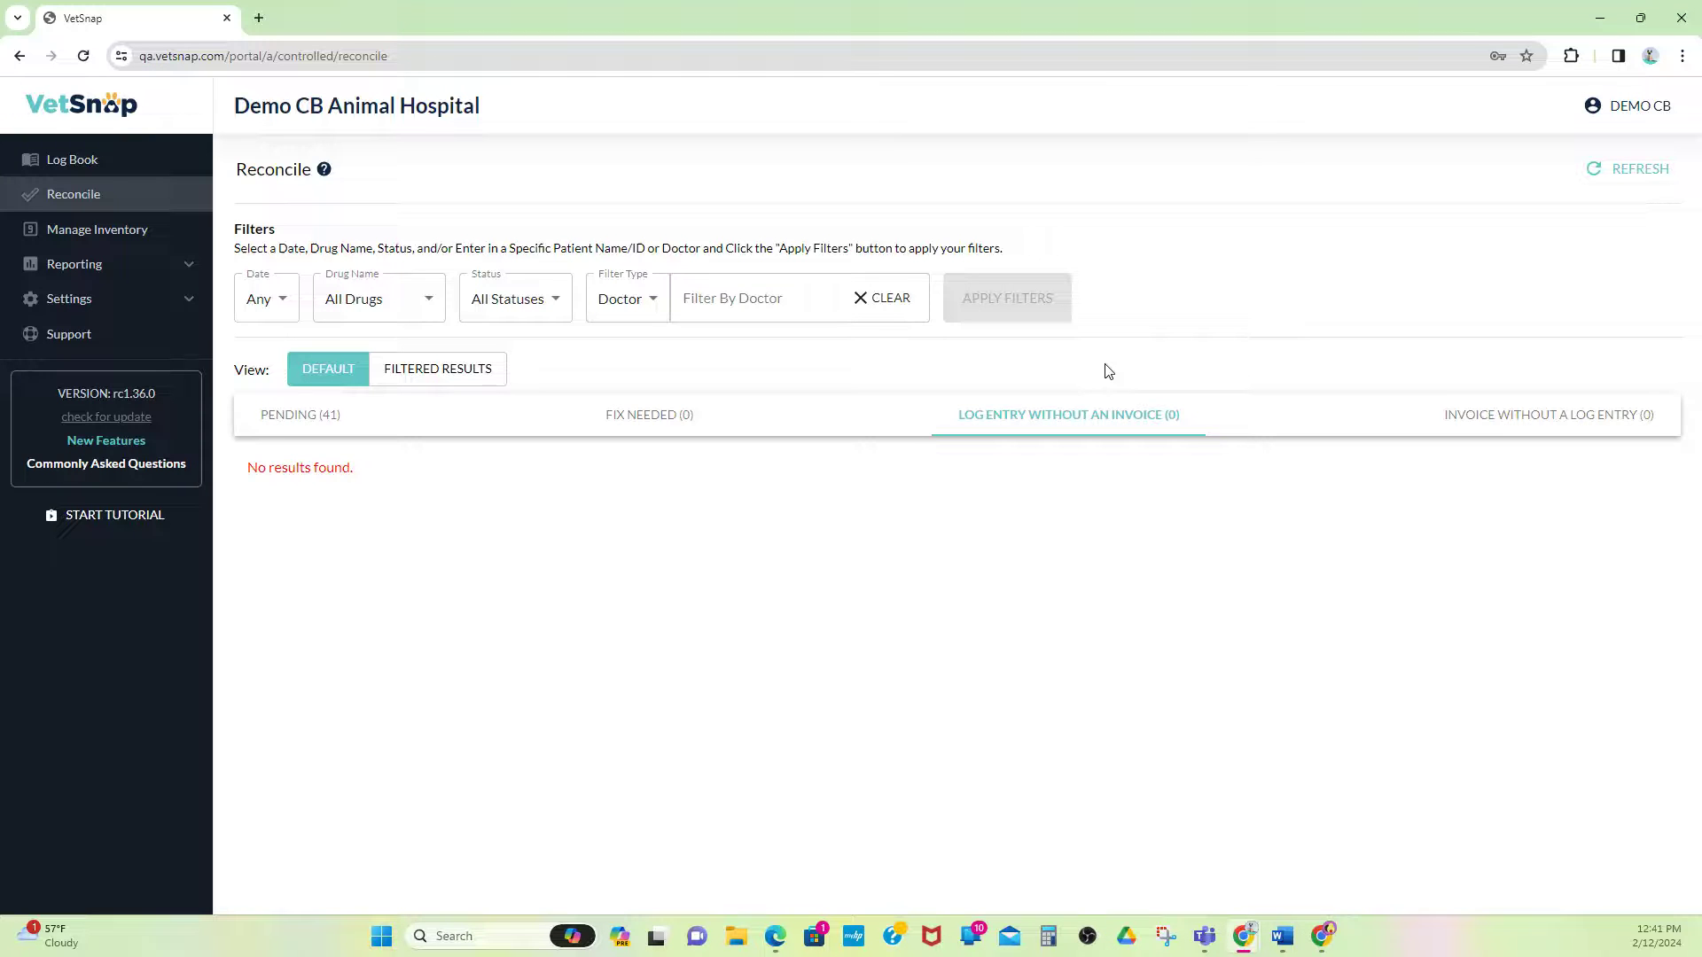
{"action": "left_click", "coordinate": [1443, 431]}
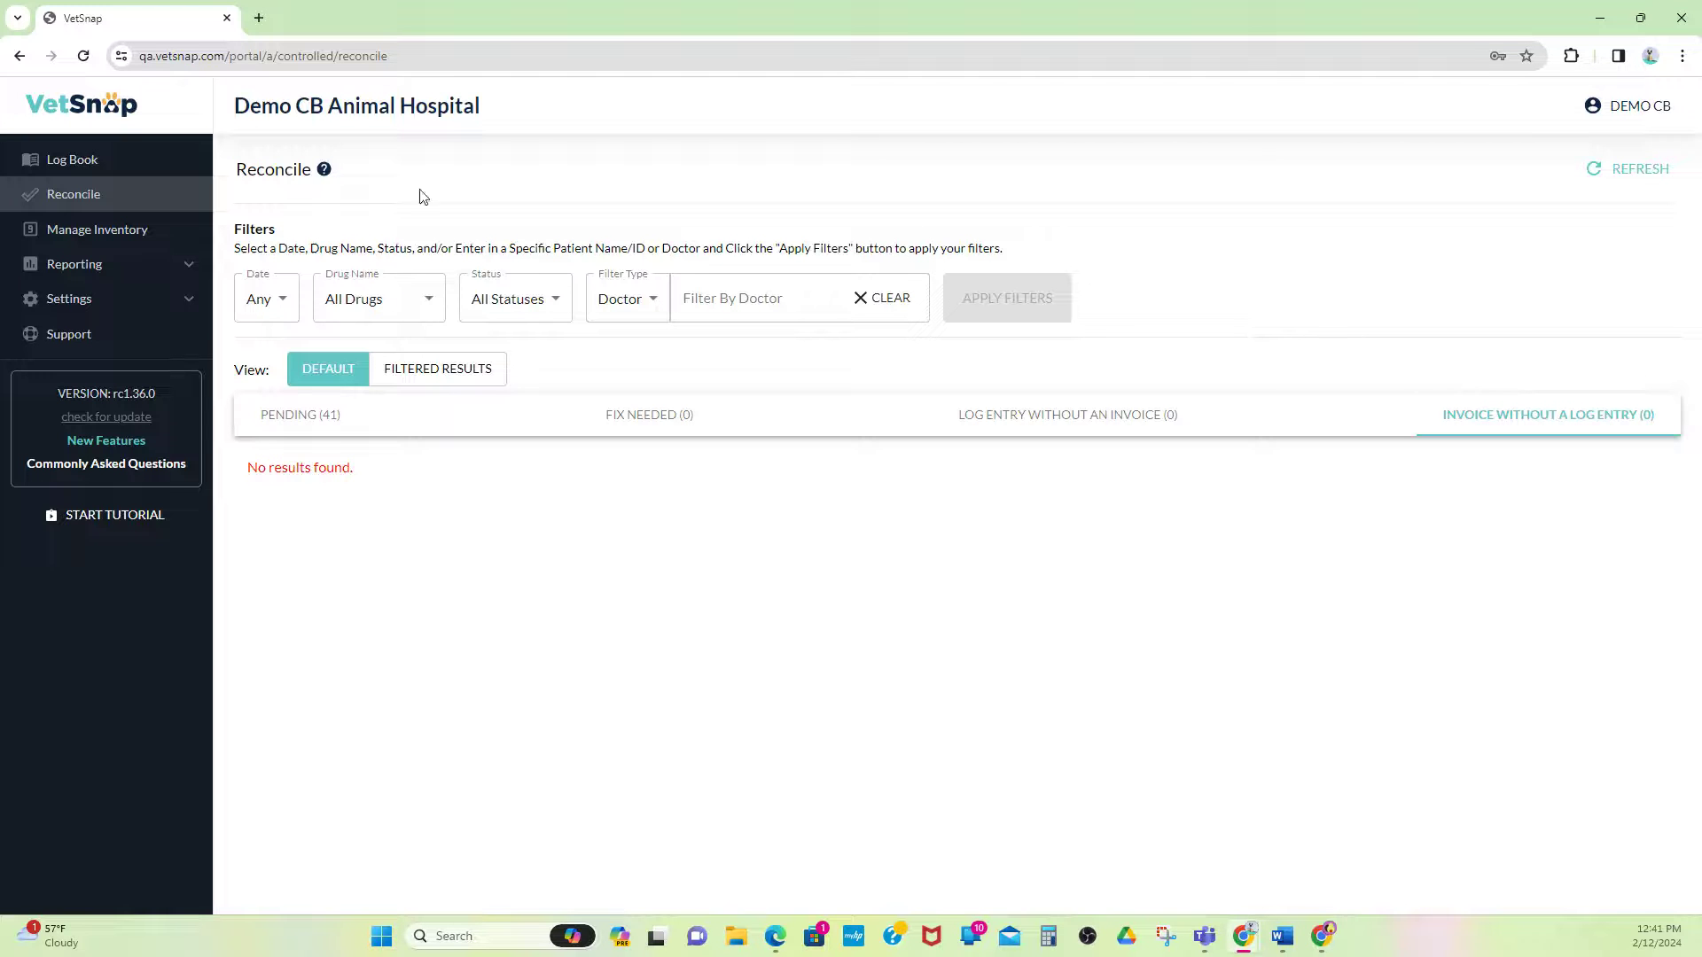
View the controlled items in Manage Inventory, and examine the unsubmitted logs in the PMP Assistant report
{"action": "left_click", "coordinate": [160, 233]}
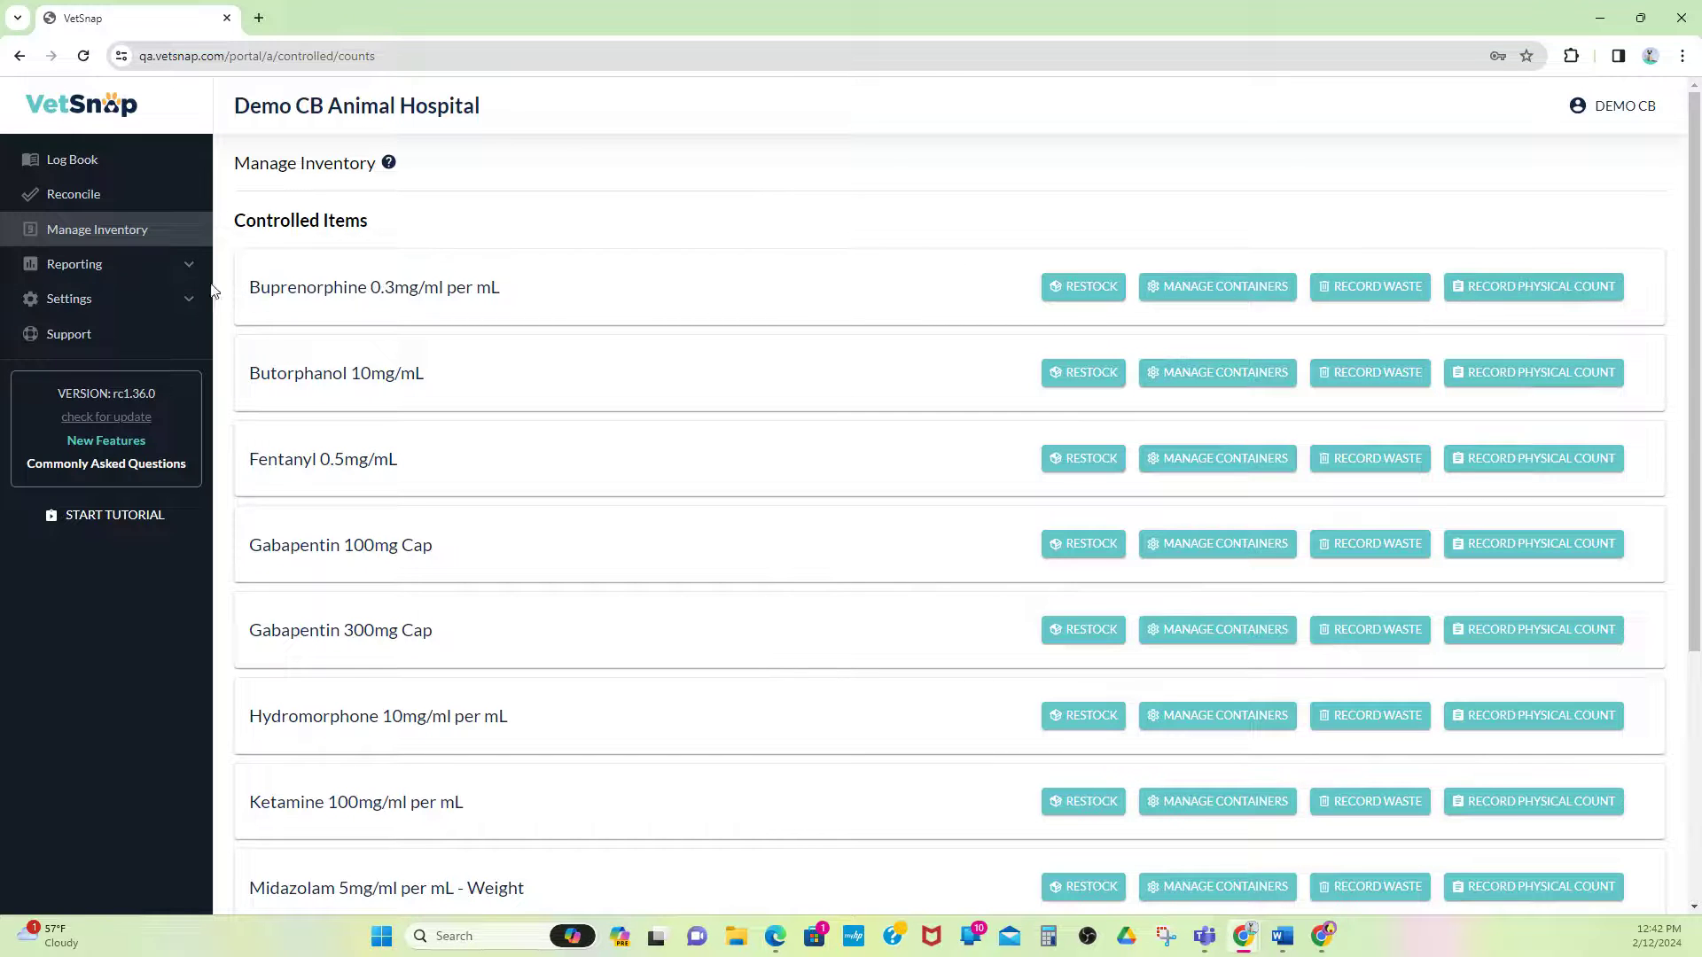
{"action": "left_click", "coordinate": [175, 278]}
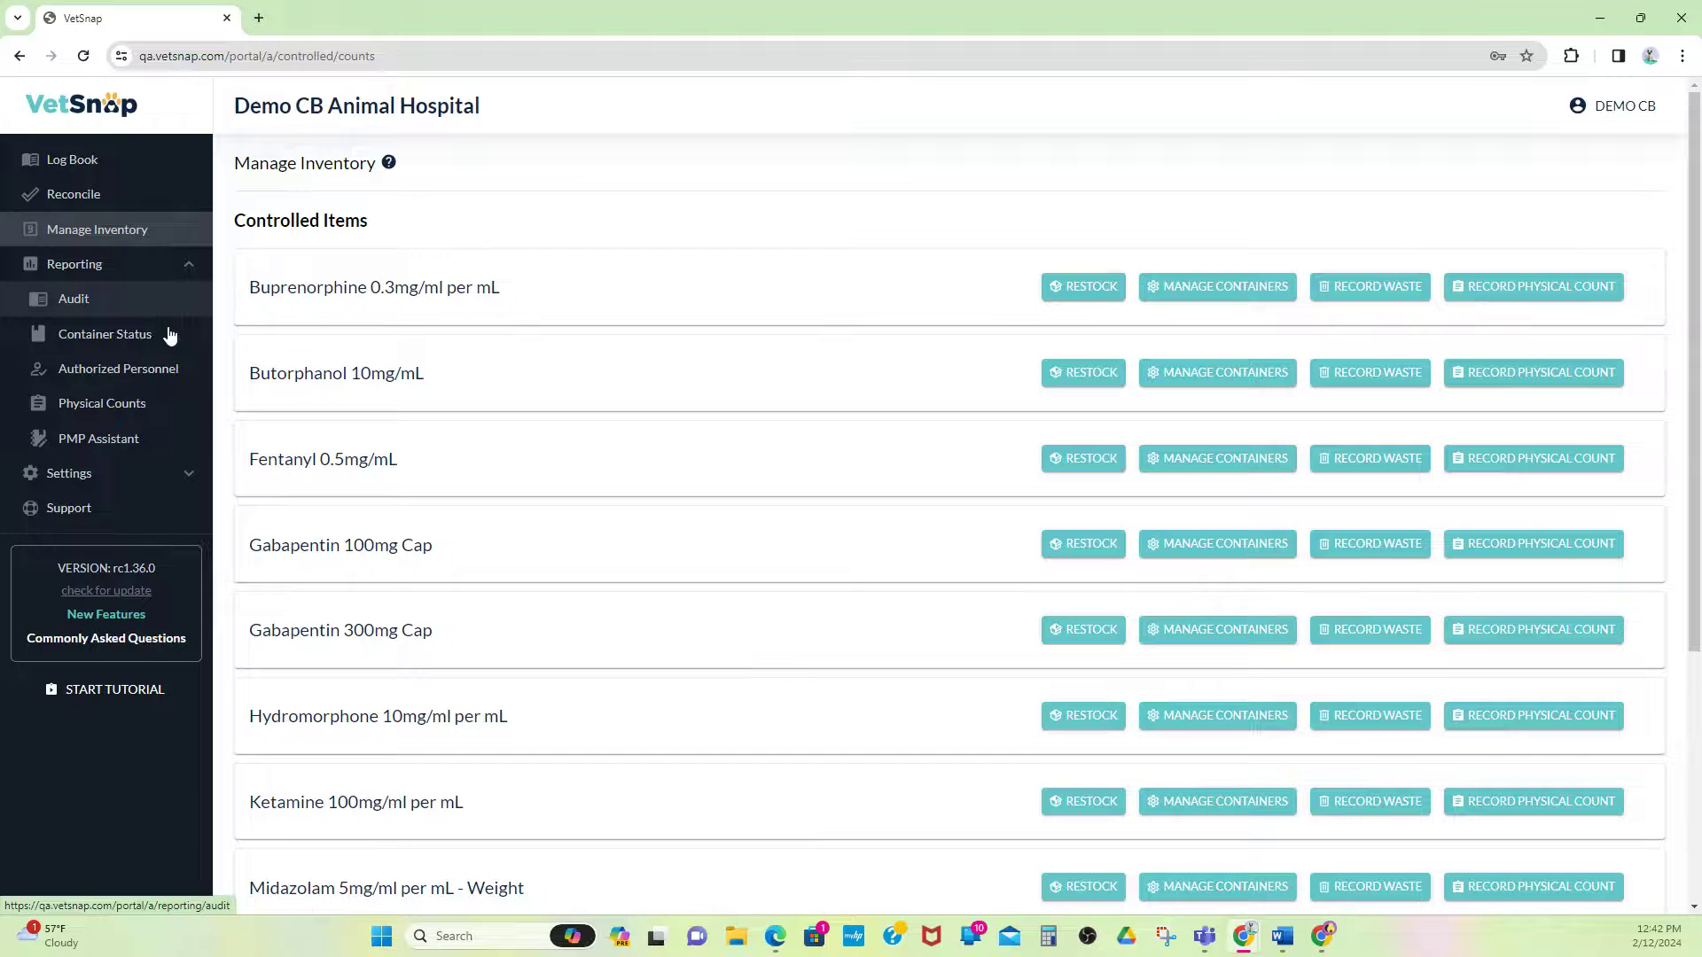
{"action": "left_click", "coordinate": [193, 443]}
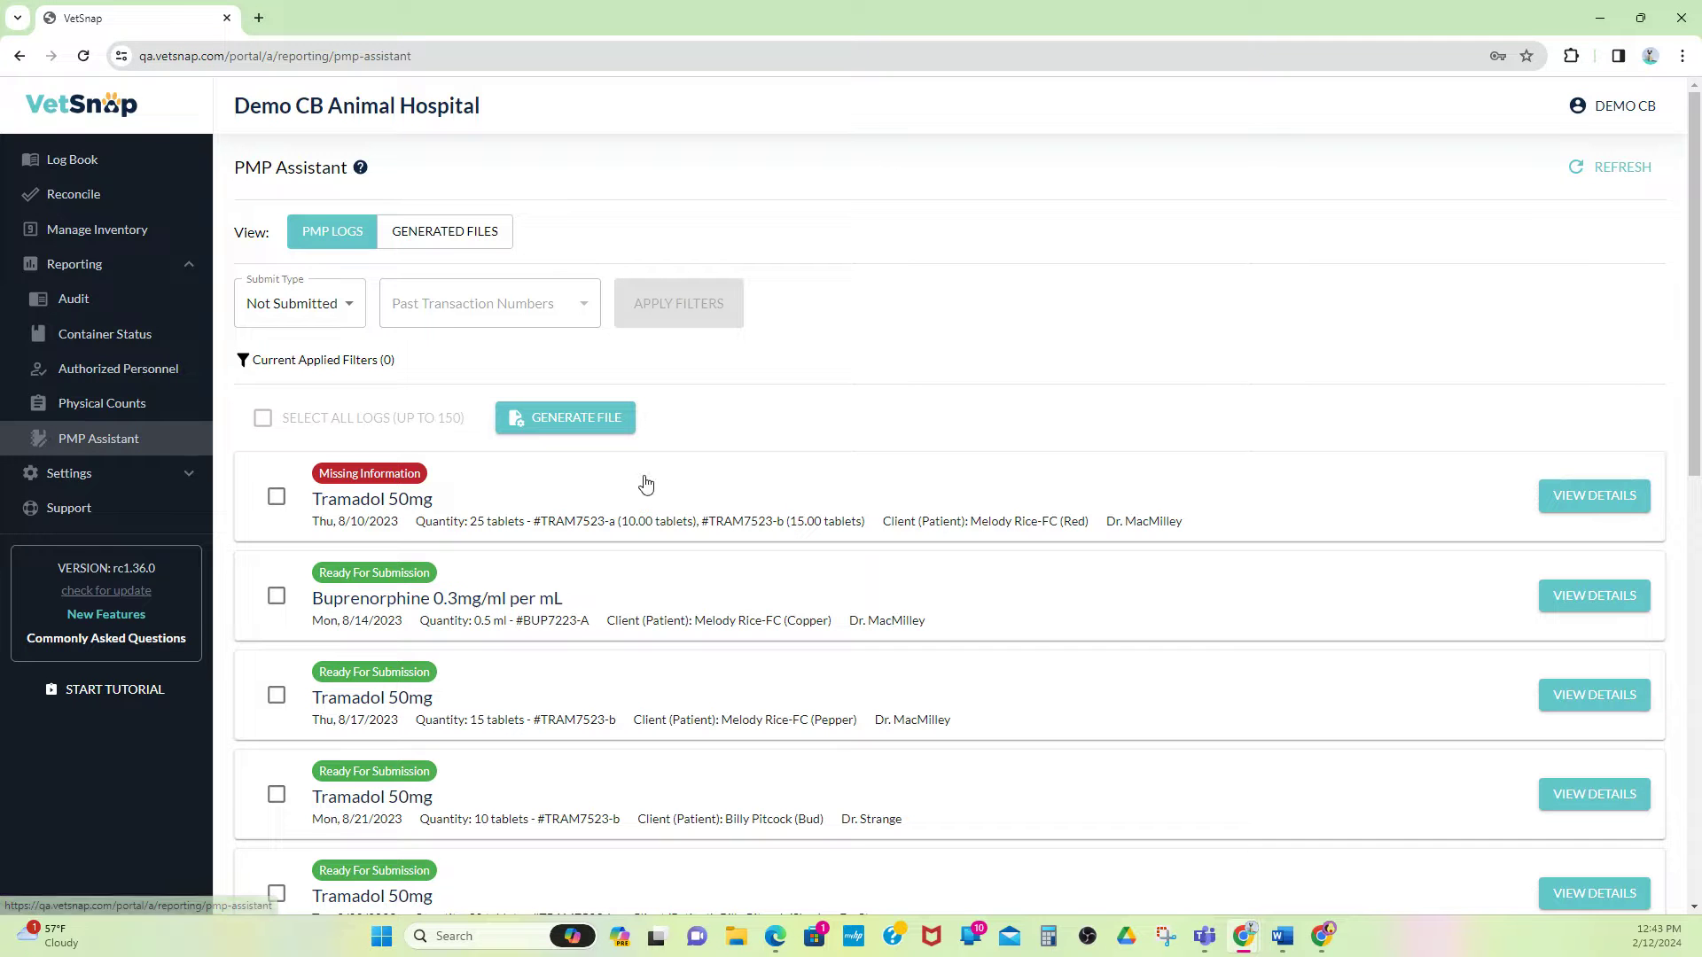
{"action": "scroll", "coordinate": [650, 675], "scroll_direction": "down", "scroll_amount": 2}
{"action": "scroll", "coordinate": [649, 675], "scroll_direction": "down", "scroll_amount": 3}
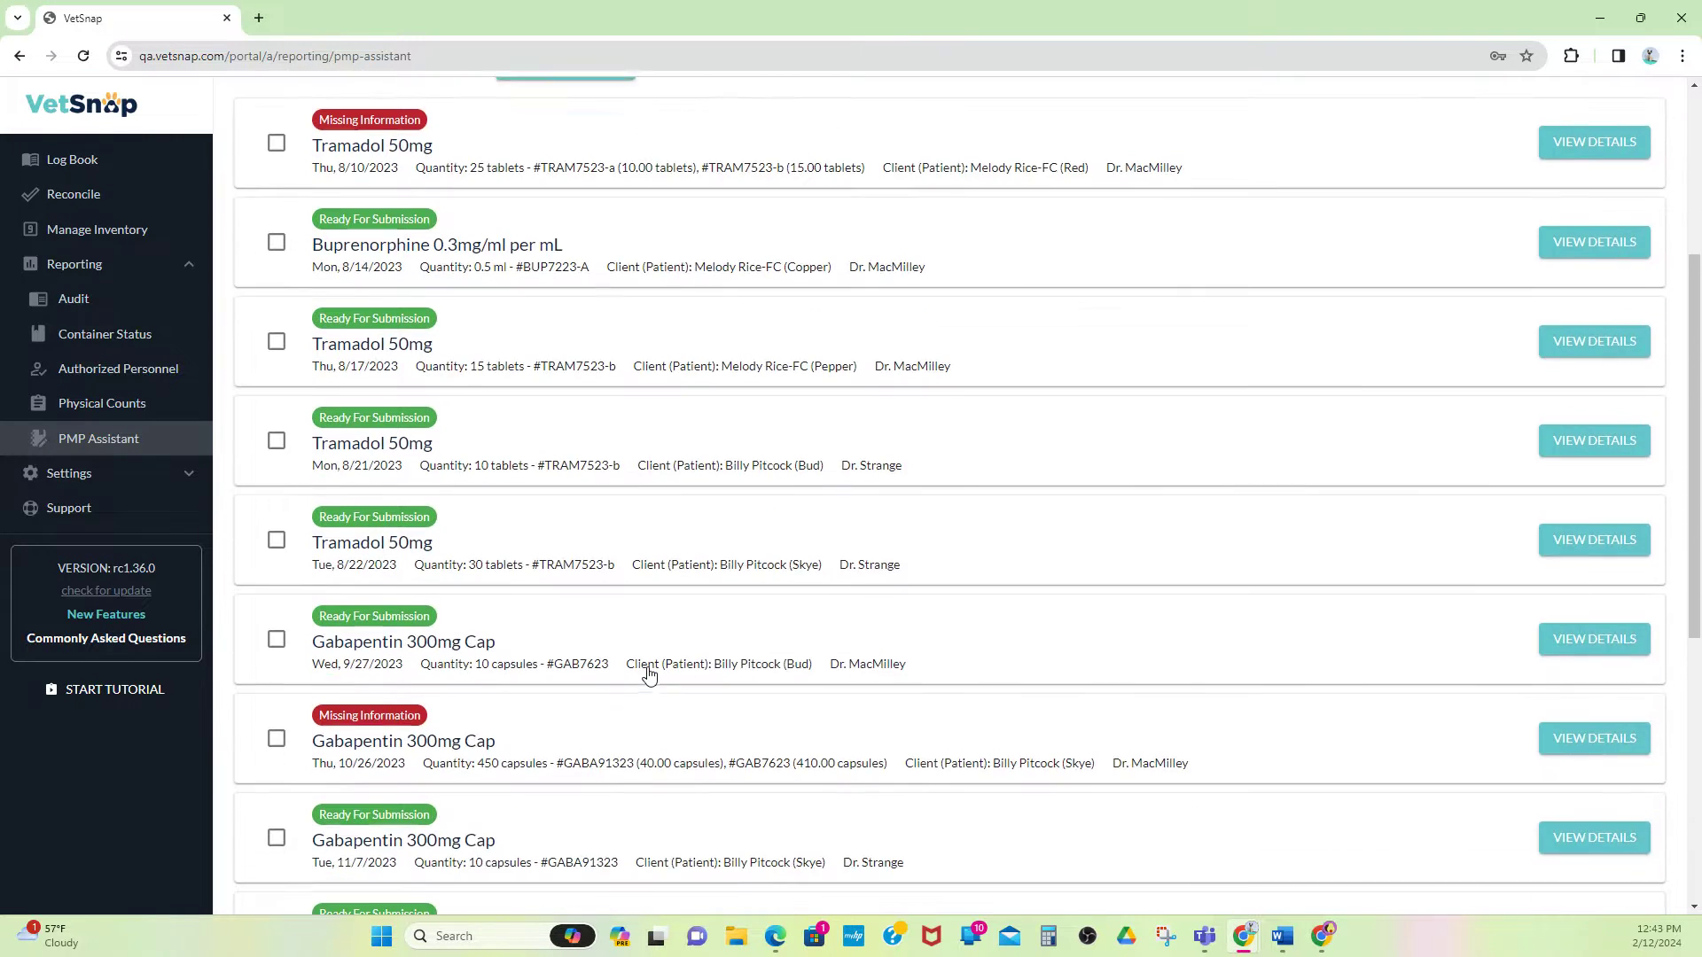
{"action": "scroll", "coordinate": [648, 674], "scroll_direction": "up", "scroll_amount": 5}
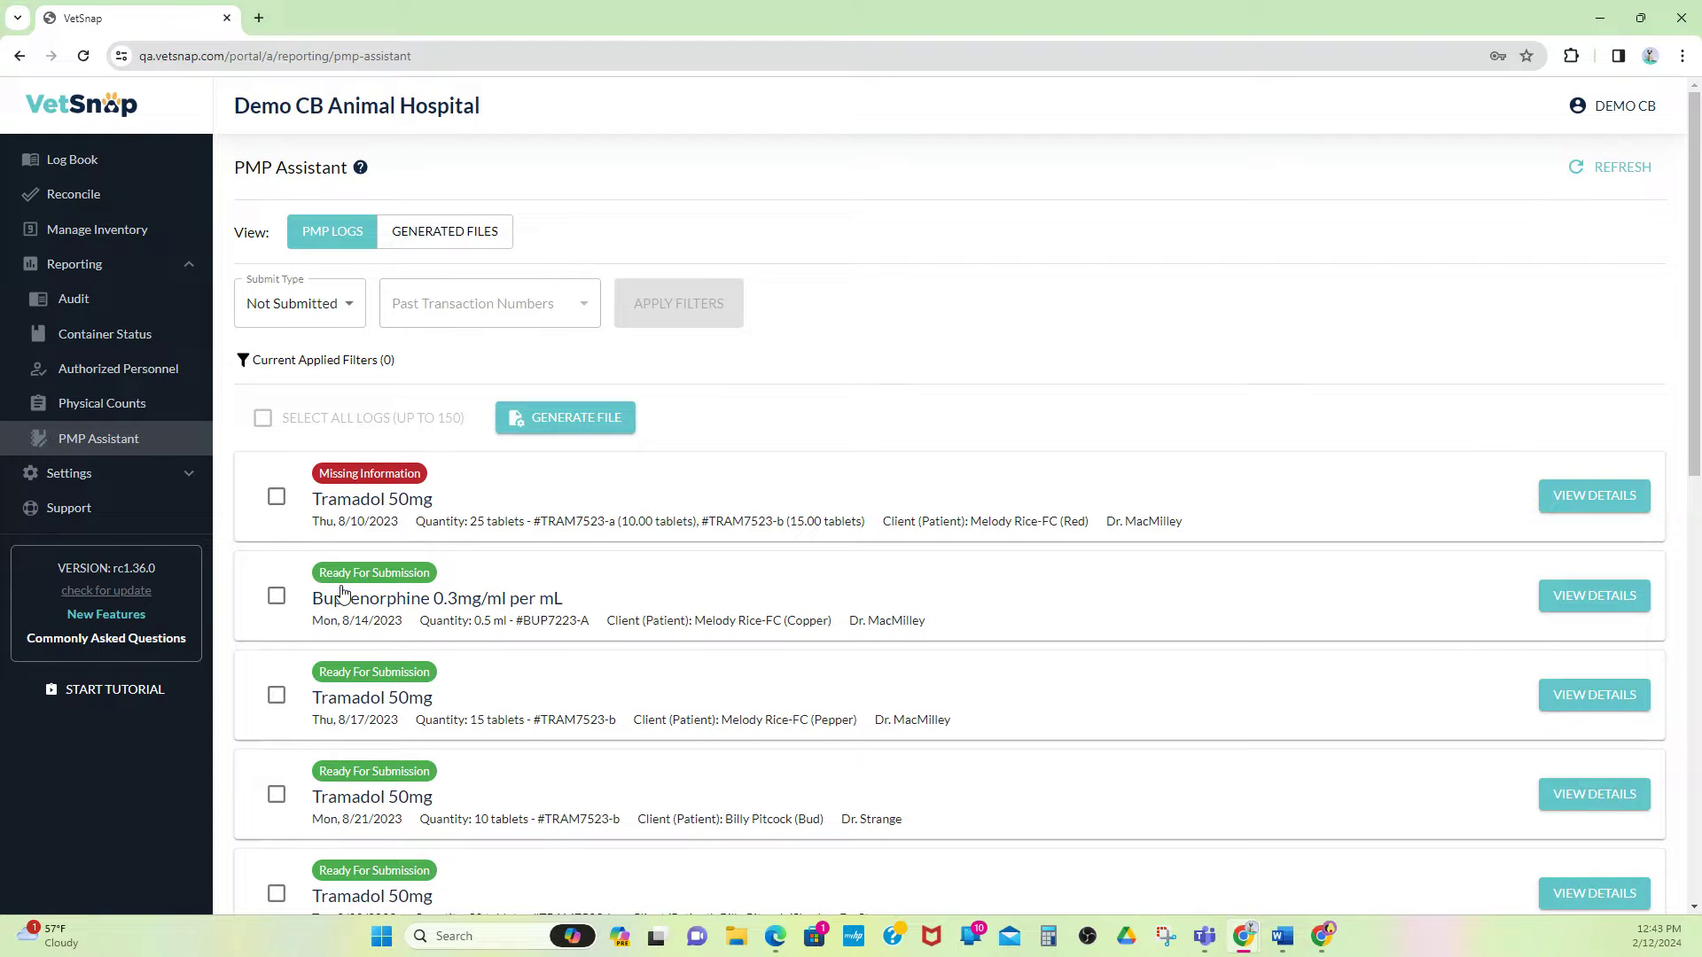
Select the unsubmitted PMP logs for Buprenorphine of 8/14/2023 and Tramadol 50mg of 8/17/2023 and 8/21/2023
{"action": "left_click", "coordinate": [276, 596]}
{"action": "left_click", "coordinate": [276, 695]}
{"action": "left_click", "coordinate": [276, 789]}
Collapse the Reporting section and open the Support page to view the Help Center options
{"action": "left_click", "coordinate": [191, 264]}
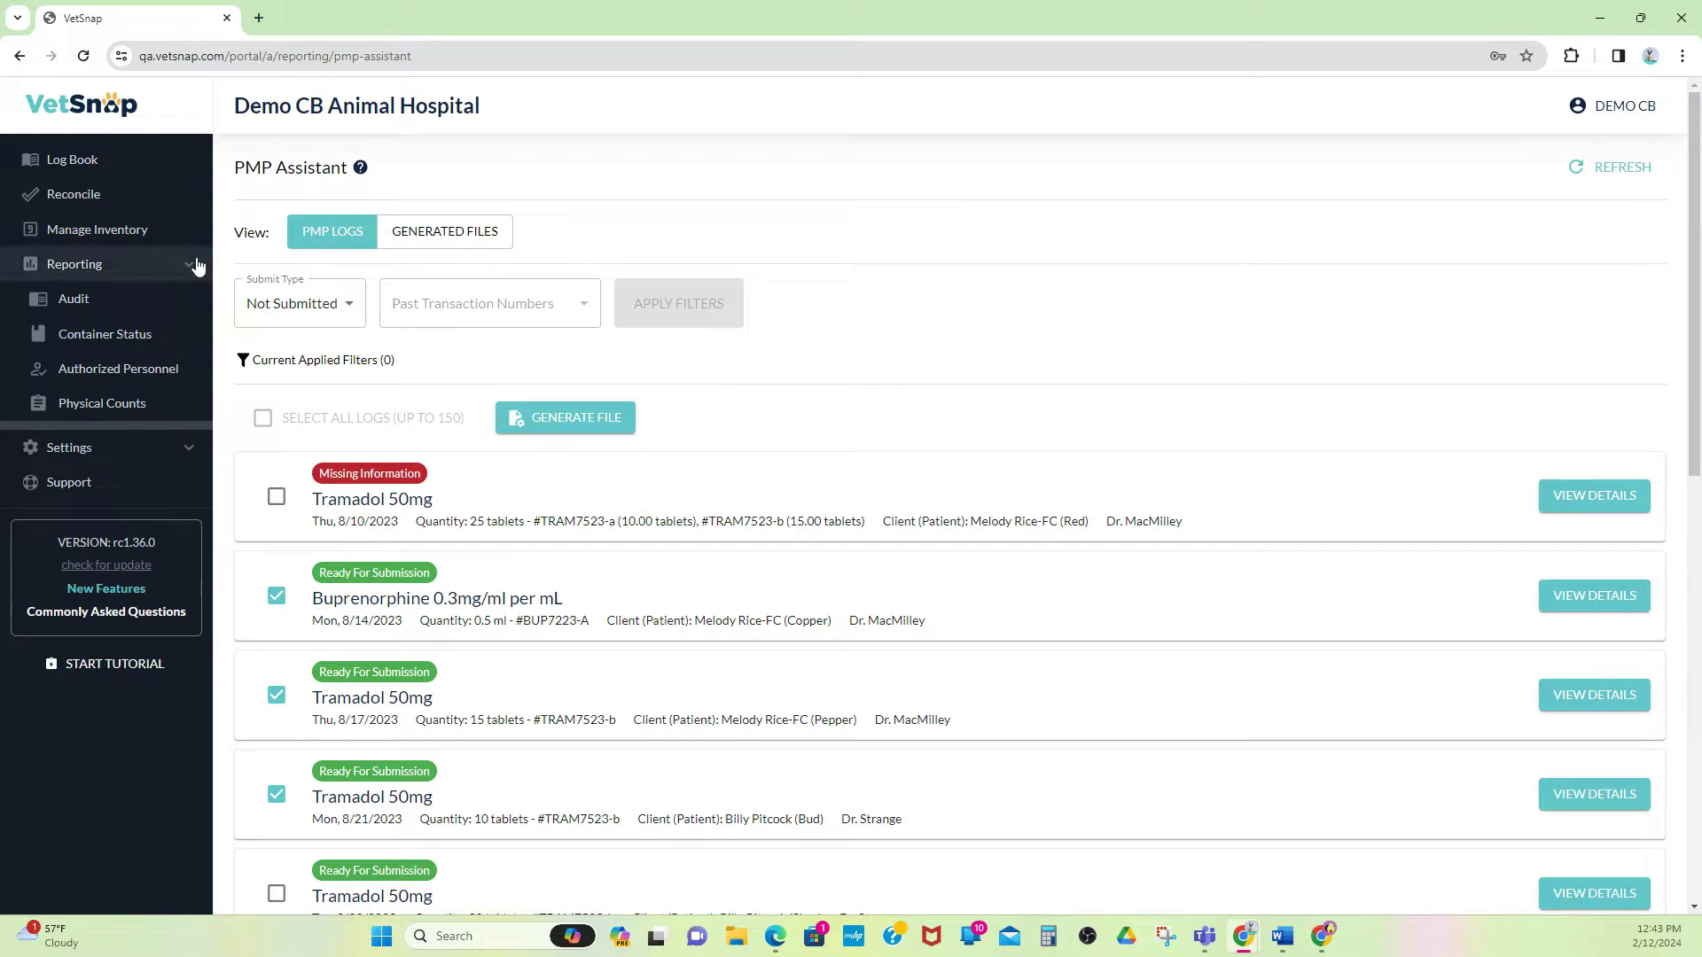
{"action": "left_click", "coordinate": [112, 344]}
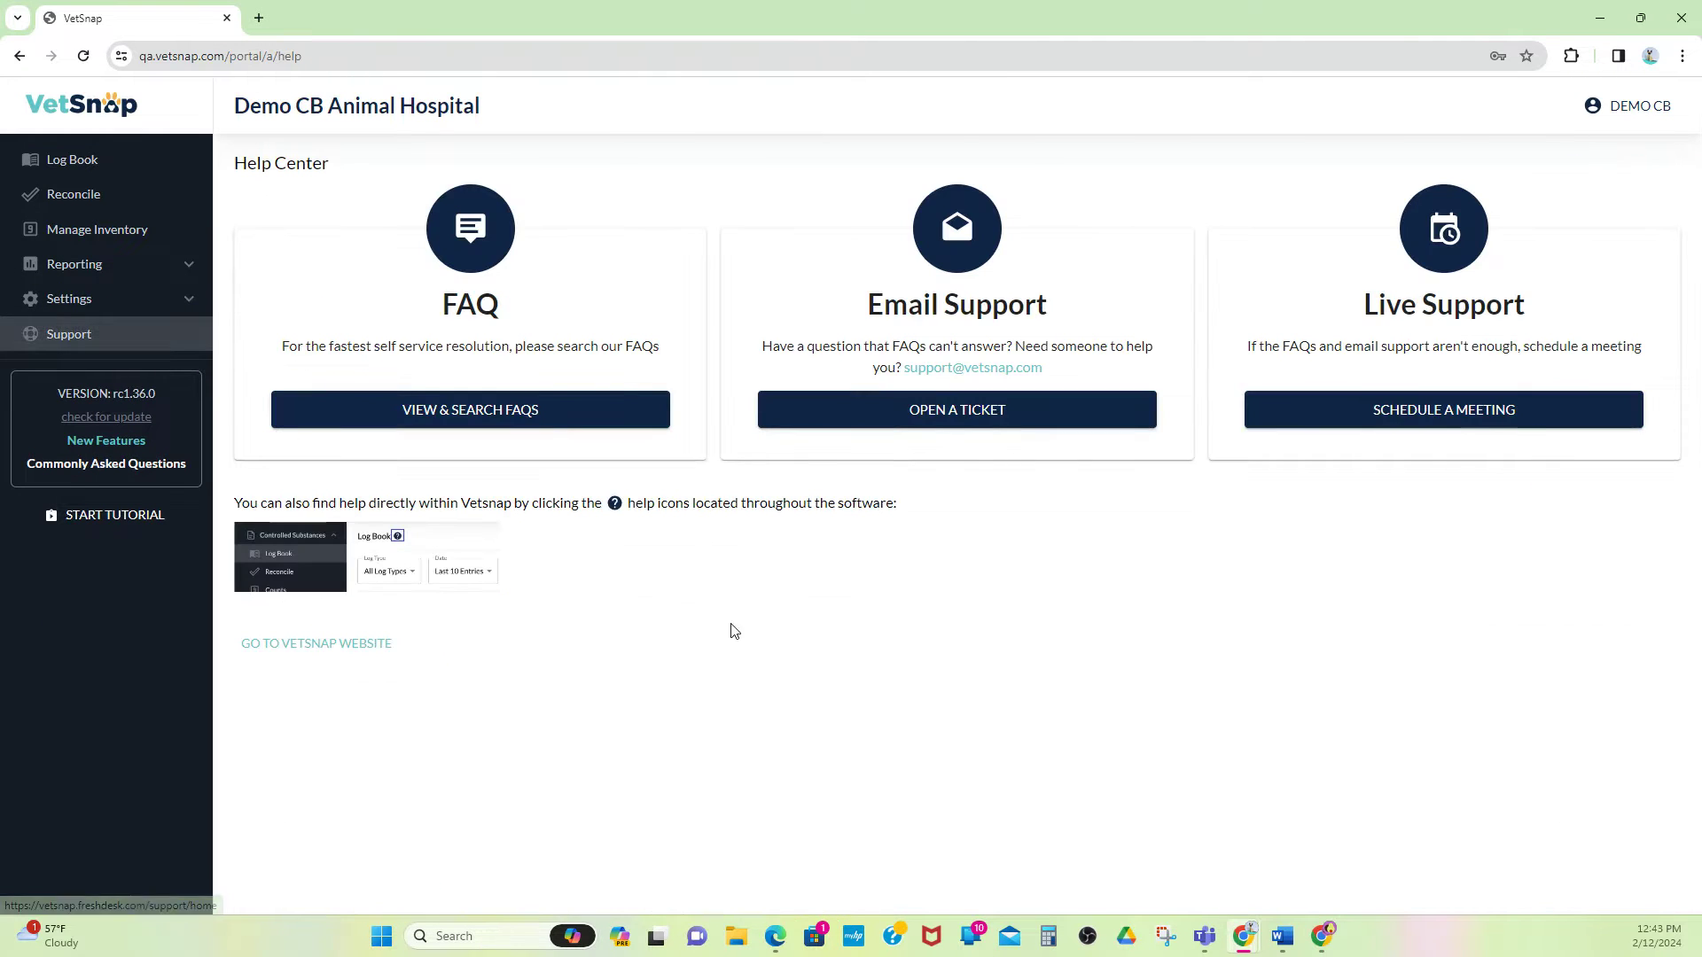